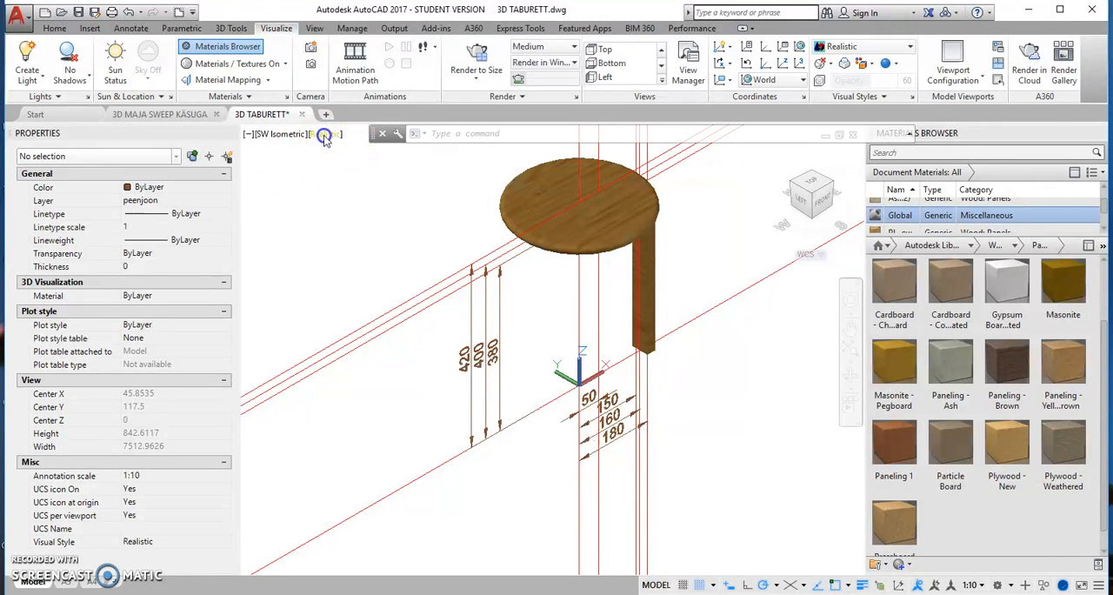
Step: Switch the viewport's visual style to 2D Wireframe
{"action": "left_click", "coordinate": [323, 136]}
{"action": "left_click", "coordinate": [349, 167]}
{"action": "scroll", "coordinate": [604, 209], "scroll_direction": "up", "scroll_amount": 8}
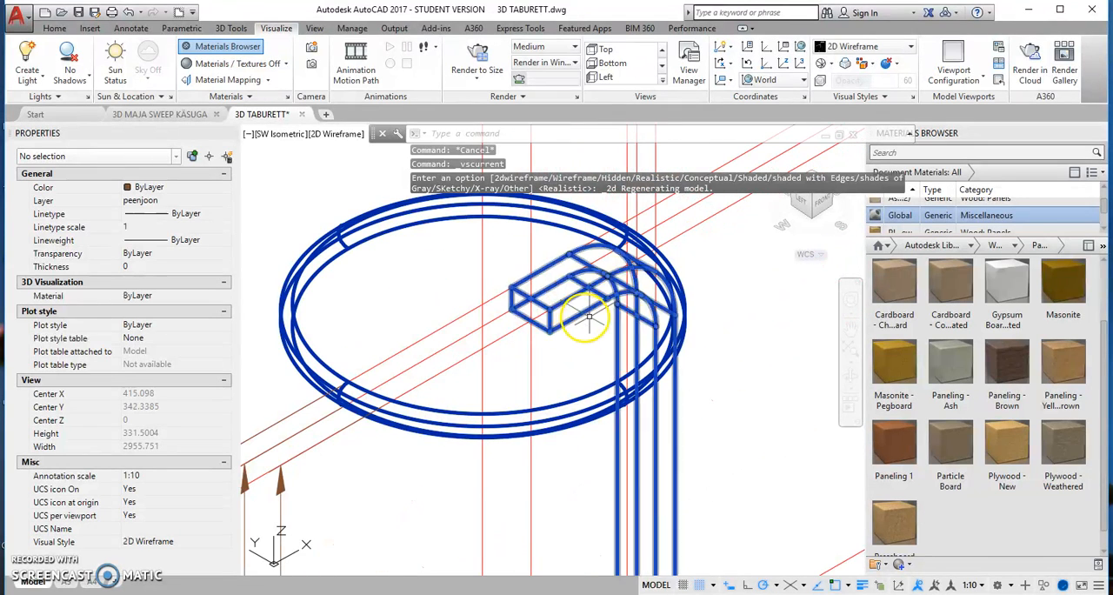
Step: Start a cylinder with grid snap off, centring its base 40 units along positive X from the midpoint of the leg end's lower edge
{"action": "left_click", "coordinate": [55, 29]}
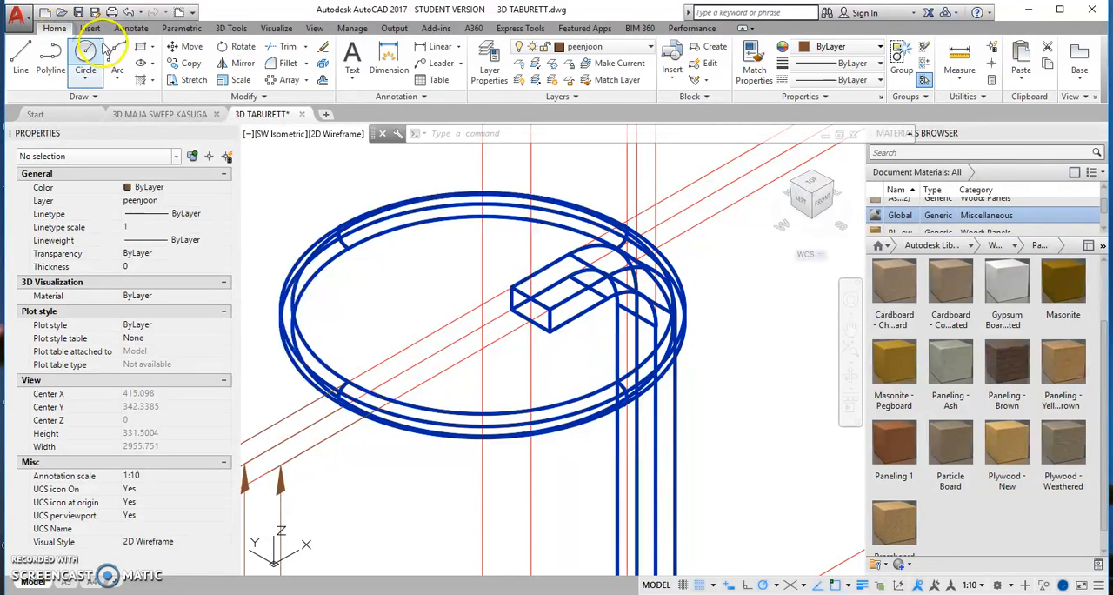
{"action": "left_click", "coordinate": [231, 28]}
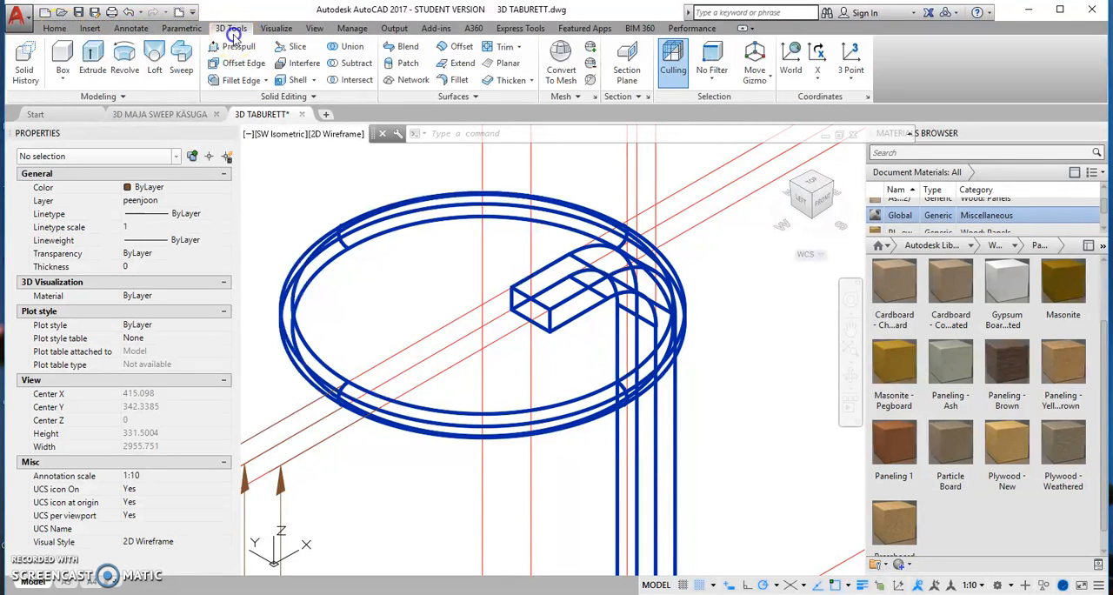
{"action": "left_click", "coordinate": [68, 80]}
{"action": "left_click", "coordinate": [80, 129]}
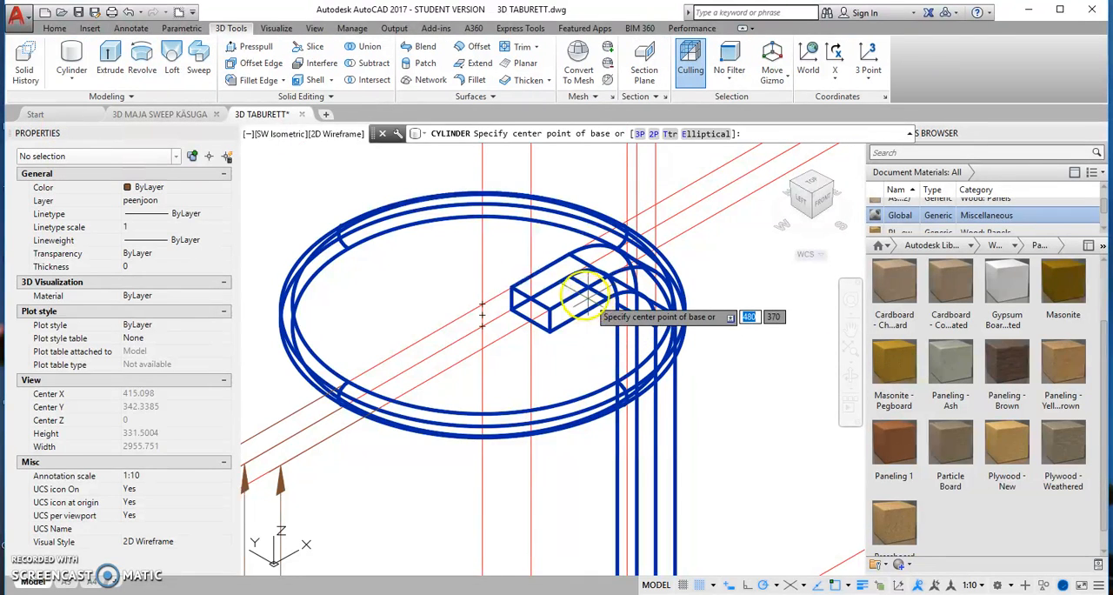
{"action": "scroll", "coordinate": [587, 298], "scroll_direction": "up", "scroll_amount": 4}
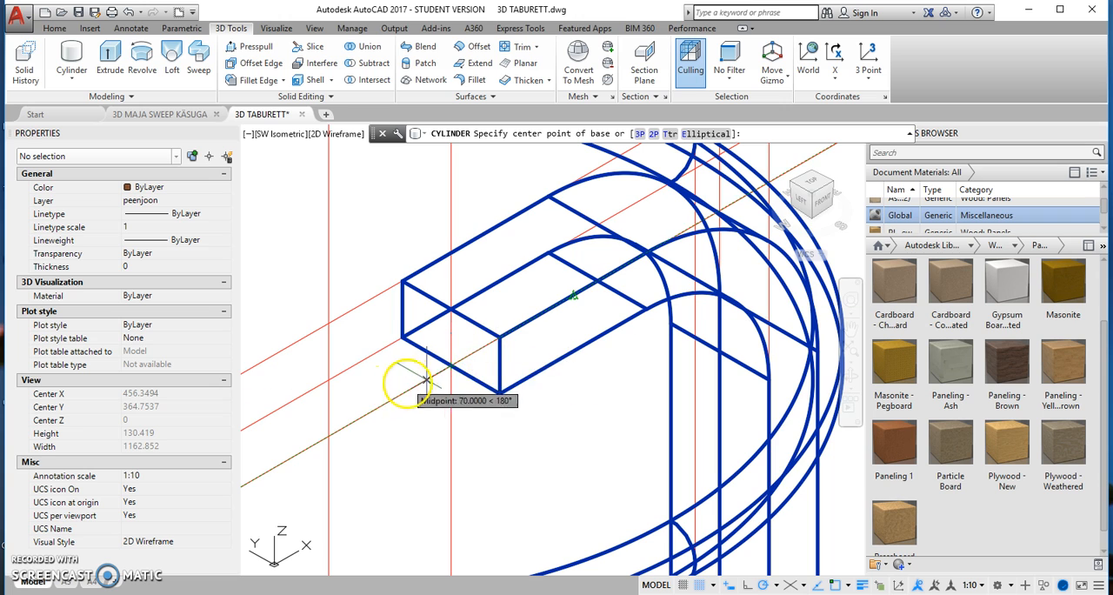
{"action": "scroll", "coordinate": [447, 382], "scroll_direction": "up", "scroll_amount": 6}
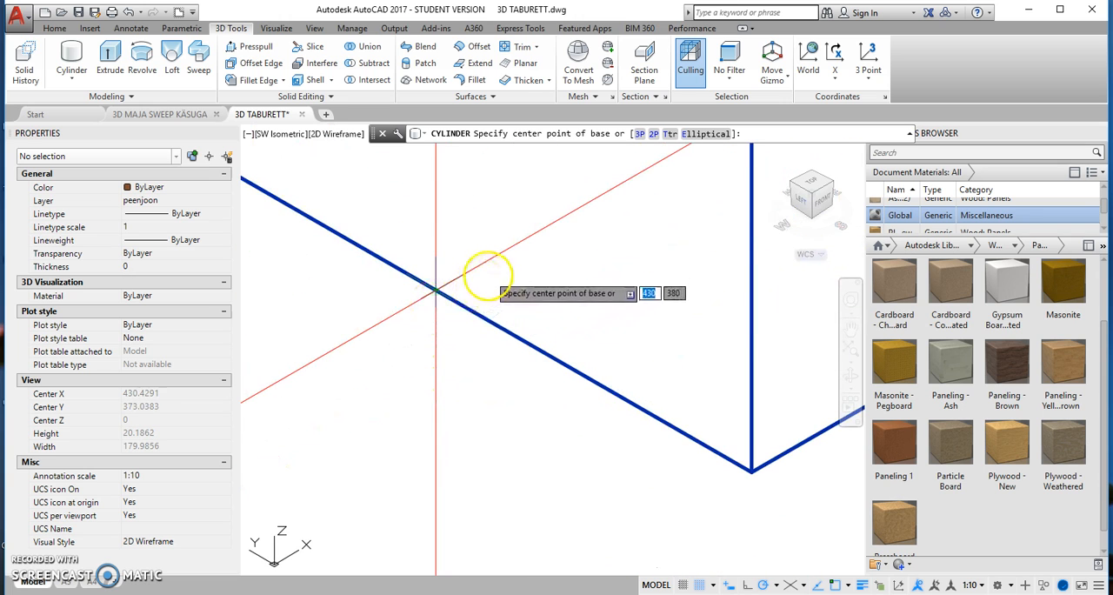
{"action": "left_click", "coordinate": [698, 584]}
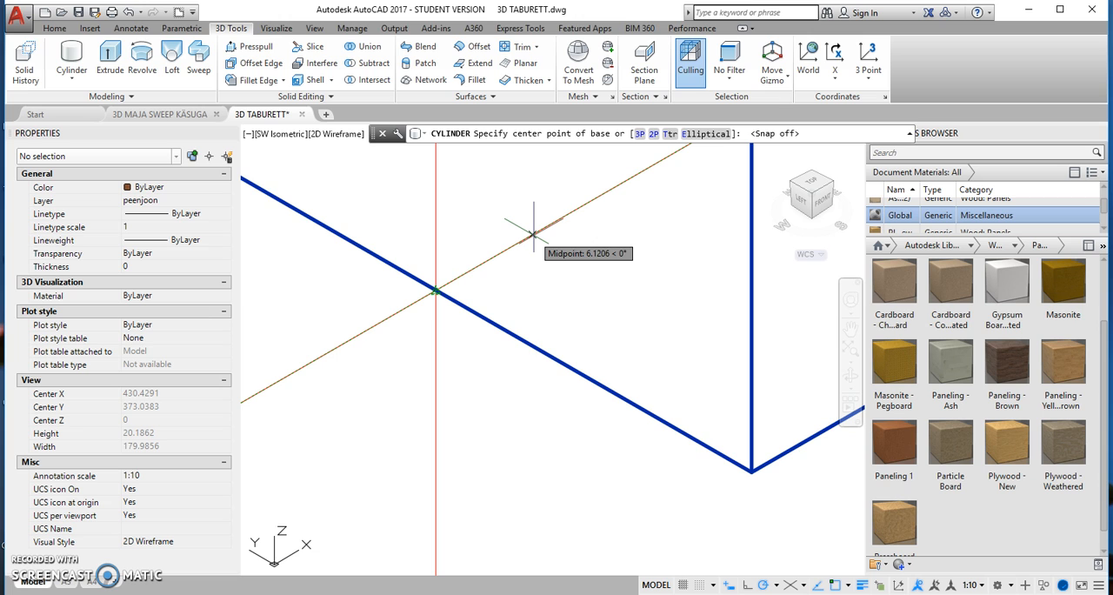
{"action": "type", "text": "40"}
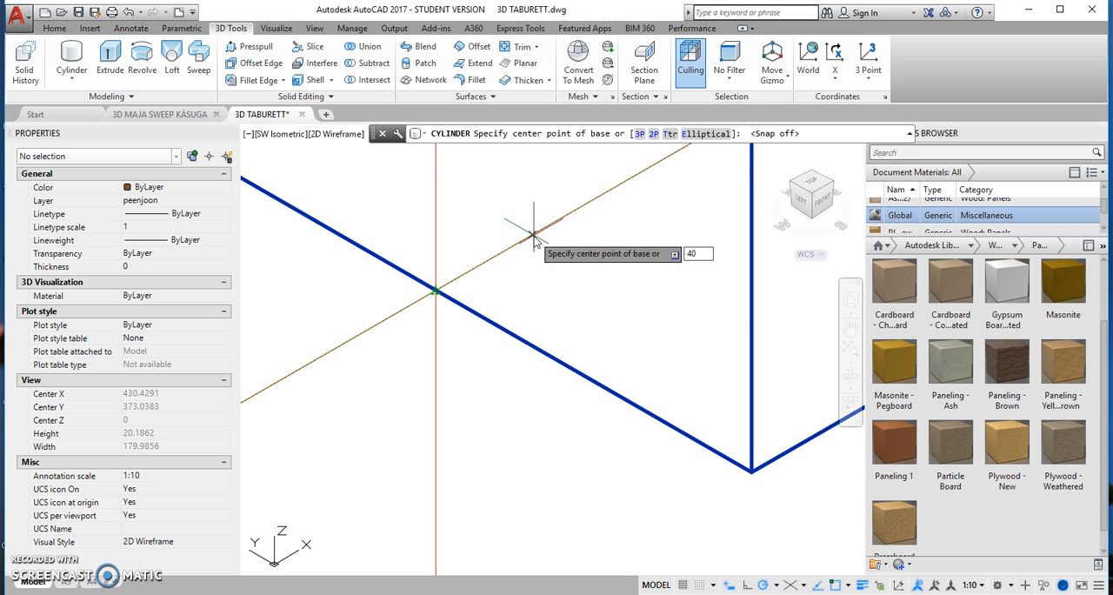
{"action": "key", "text": "Return"}
Step: Give the cylinder a base radius of 2 and a height of 20, reaching the leg's top face
{"action": "scroll", "coordinate": [549, 283], "scroll_direction": "down", "scroll_amount": 2}
{"action": "middle_click_drag", "start_coordinate": [570, 259], "coordinate": [406, 415]}
{"action": "scroll", "coordinate": [402, 414], "scroll_direction": "down", "scroll_amount": 2}
{"action": "scroll", "coordinate": [450, 382], "scroll_direction": "down", "scroll_amount": 2}
{"action": "scroll", "coordinate": [574, 322], "scroll_direction": "up", "scroll_amount": 1}
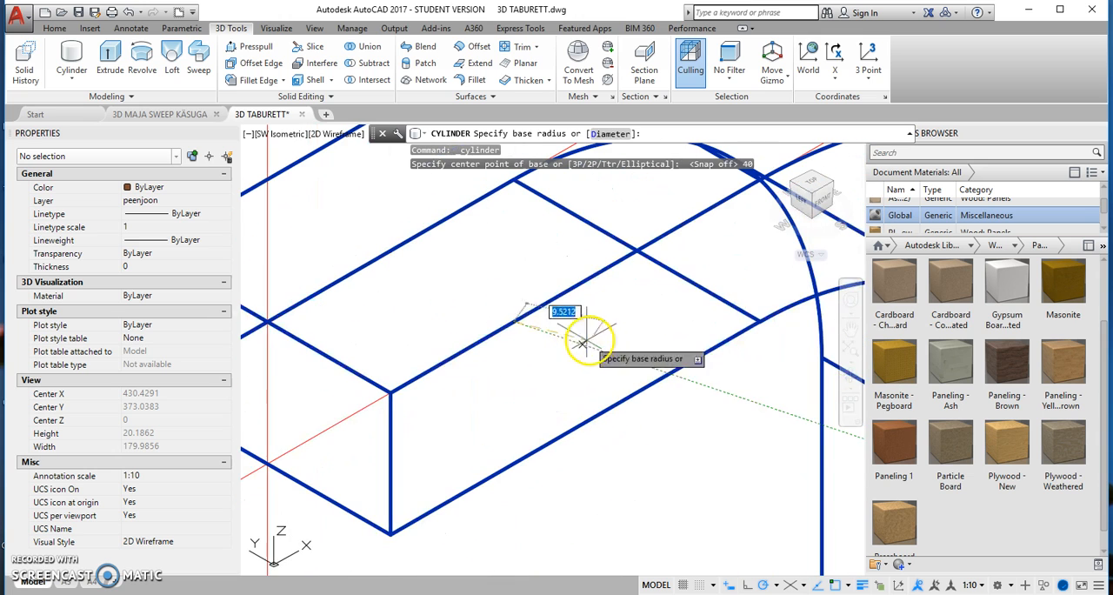
{"action": "scroll", "coordinate": [539, 332], "scroll_direction": "down", "scroll_amount": 2}
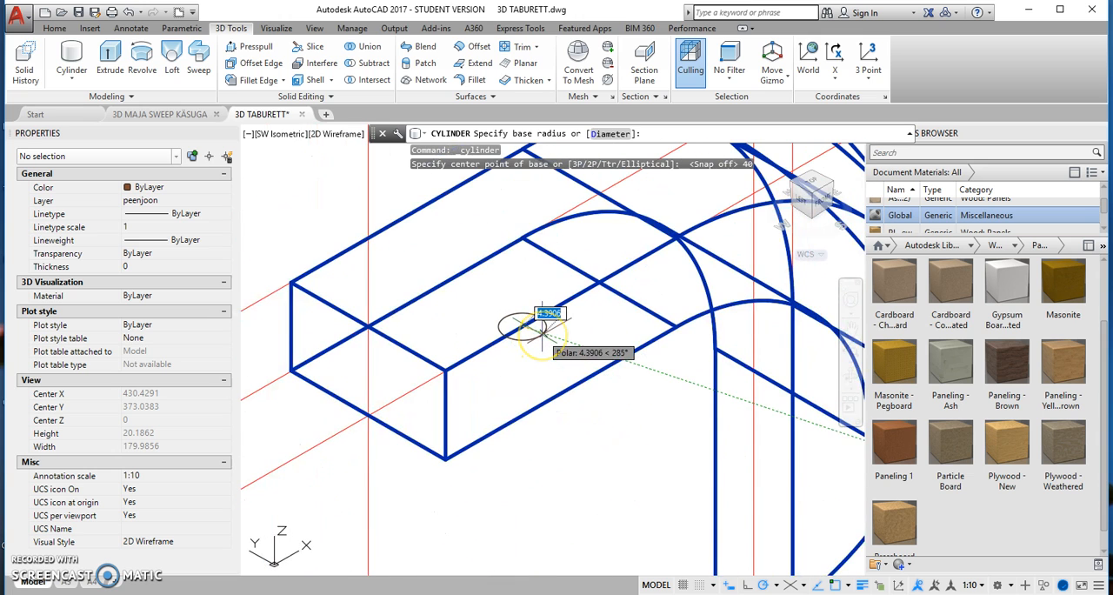
{"action": "scroll", "coordinate": [374, 465], "scroll_direction": "down", "scroll_amount": 2}
{"action": "scroll", "coordinate": [528, 323], "scroll_direction": "up", "scroll_amount": 3}
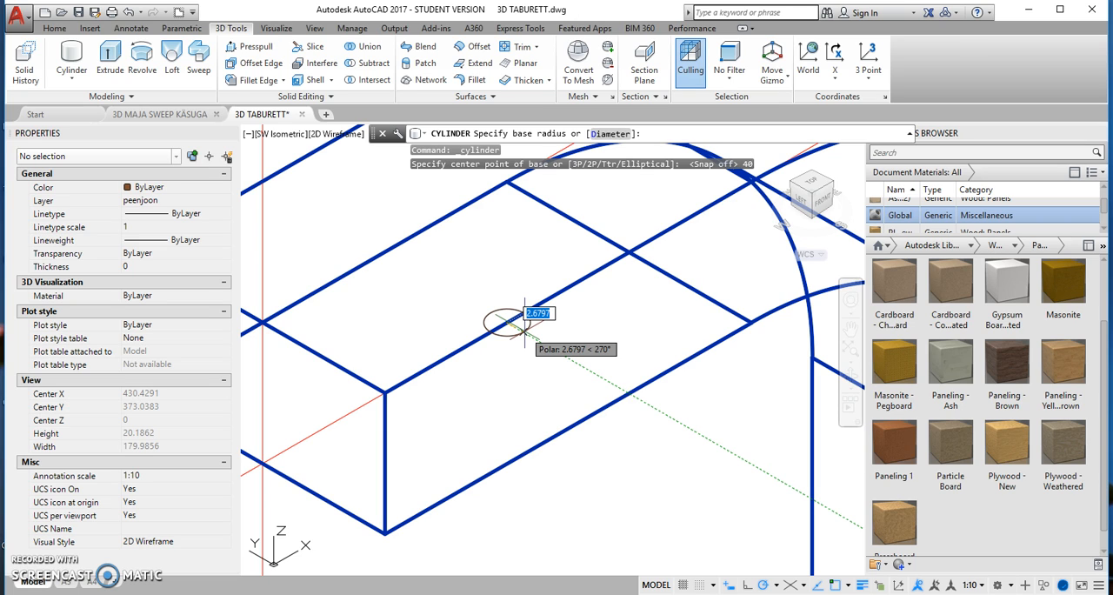
{"action": "type", "text": "2"}
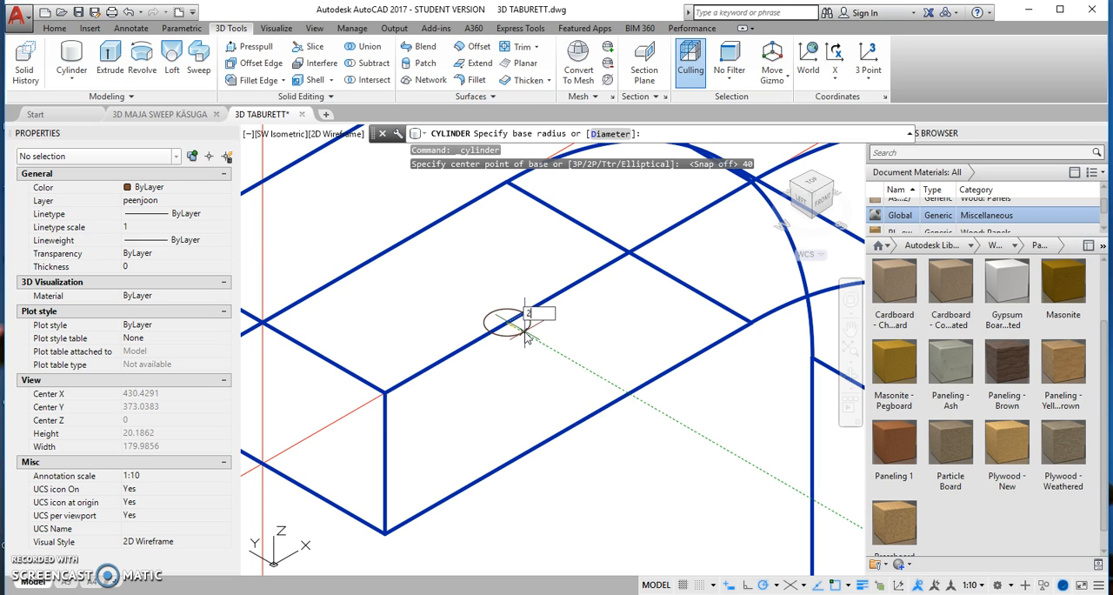
{"action": "key", "text": "Return"}
{"action": "scroll", "coordinate": [510, 300], "scroll_direction": "down", "scroll_amount": 4}
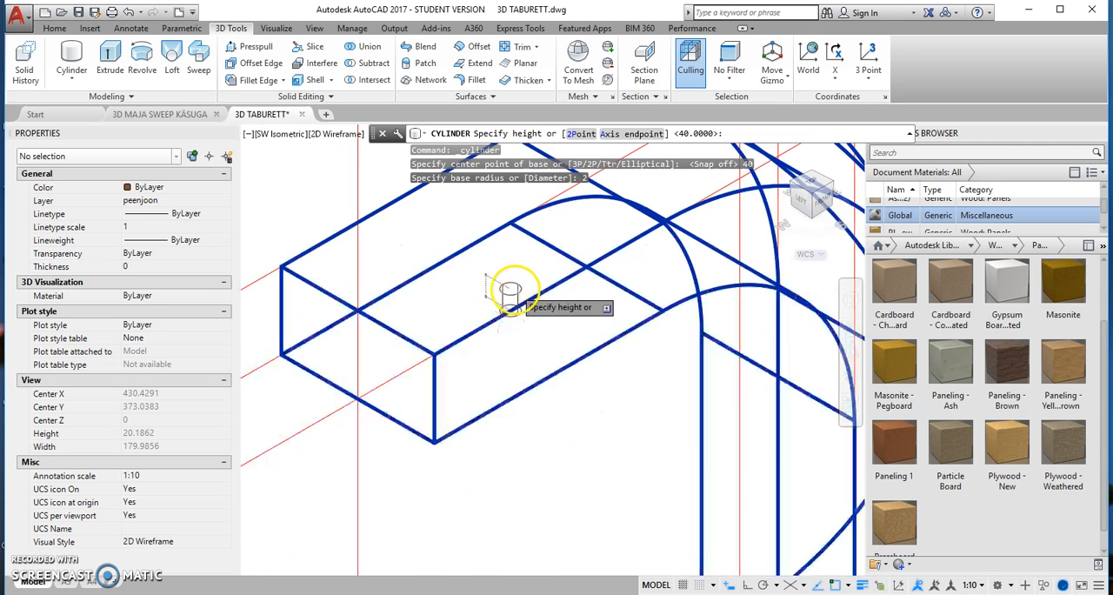
{"action": "left_click", "coordinate": [417, 302]}
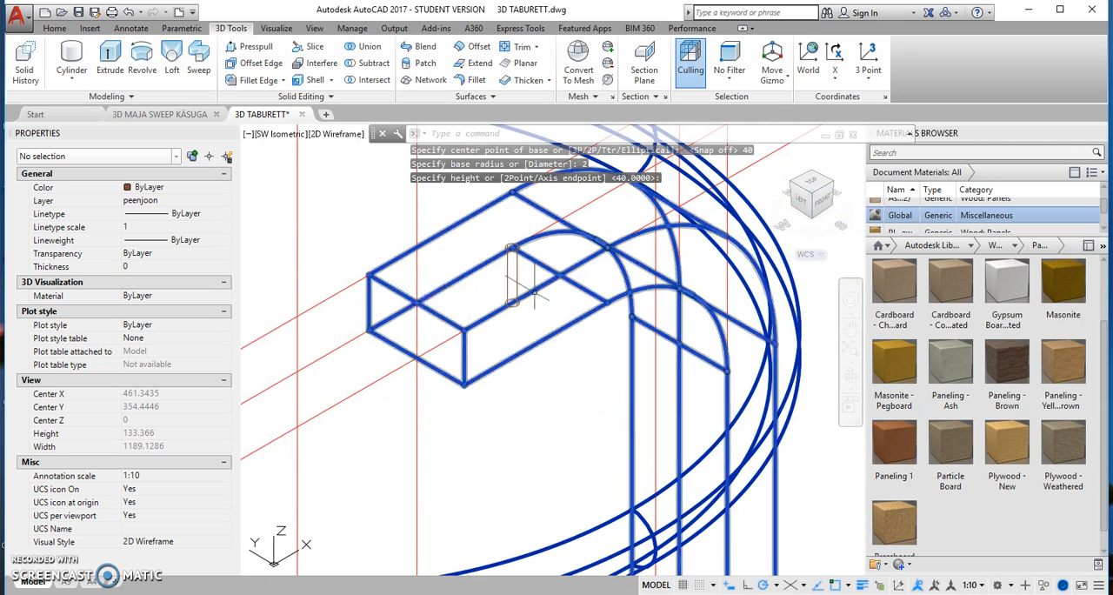
Step: Select the new cylinder to check its geometry and set the visual style to Wireframe
{"action": "middle_click_drag", "start_coordinate": [549, 256], "coordinate": [475, 306]}
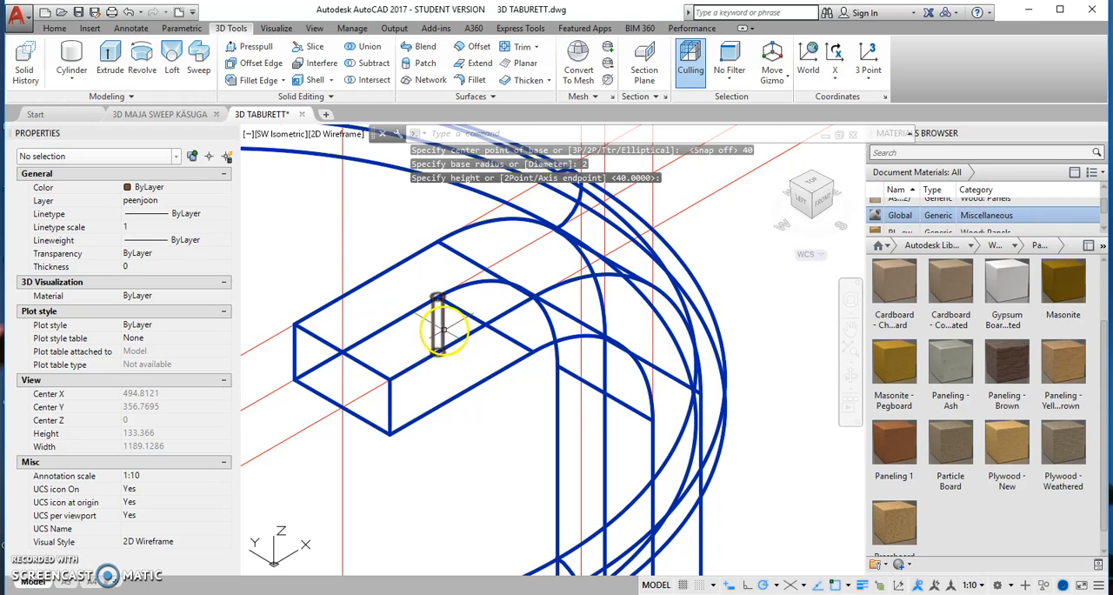
{"action": "scroll", "coordinate": [441, 328], "scroll_direction": "up", "scroll_amount": 2}
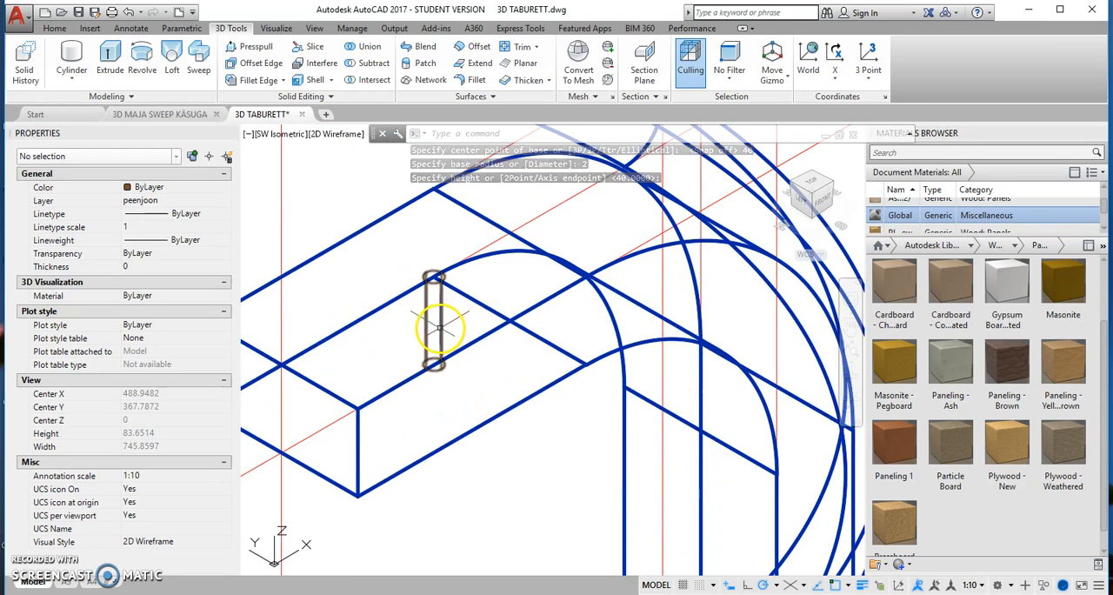
{"action": "left_click", "coordinate": [439, 328]}
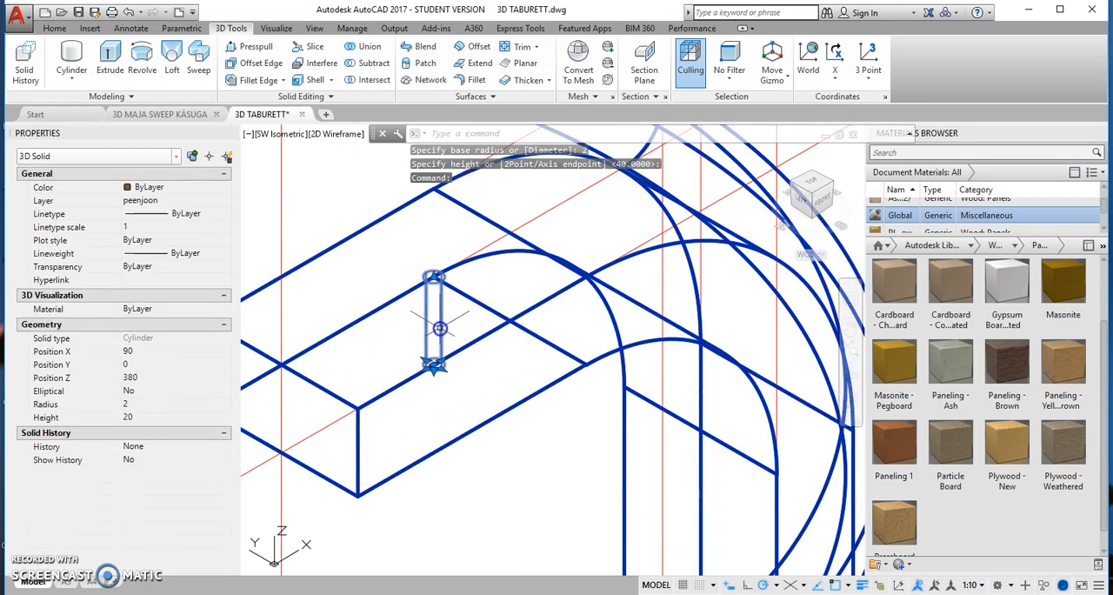
{"action": "left_click", "coordinate": [346, 139]}
{"action": "left_click", "coordinate": [416, 294]}
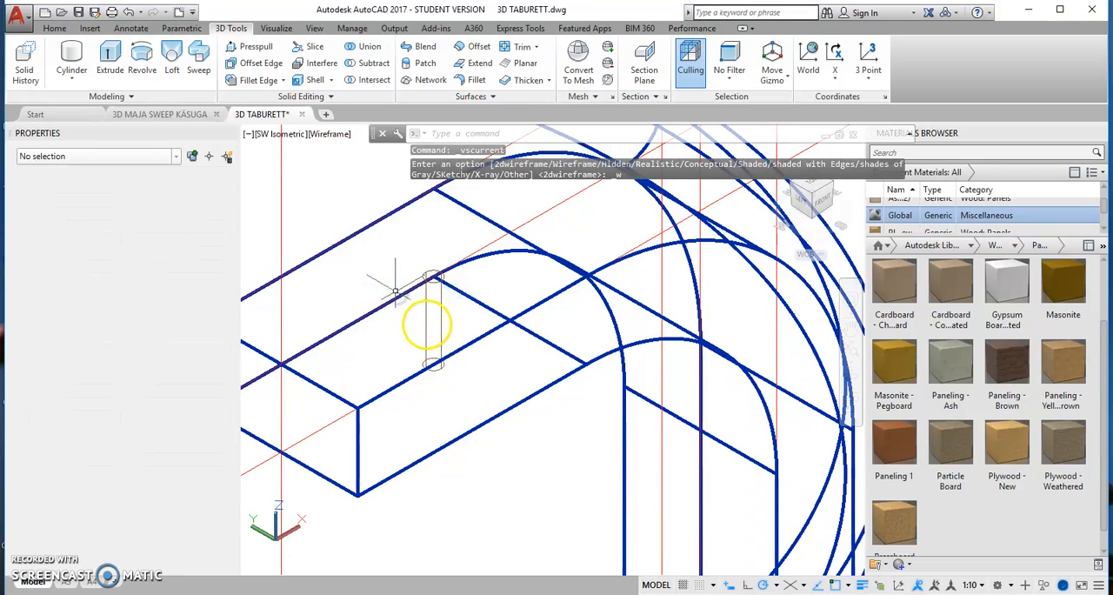
Step: Move the cylinder 20 units along positive X and 10 units back along negative X
{"action": "left_click", "coordinate": [433, 318]}
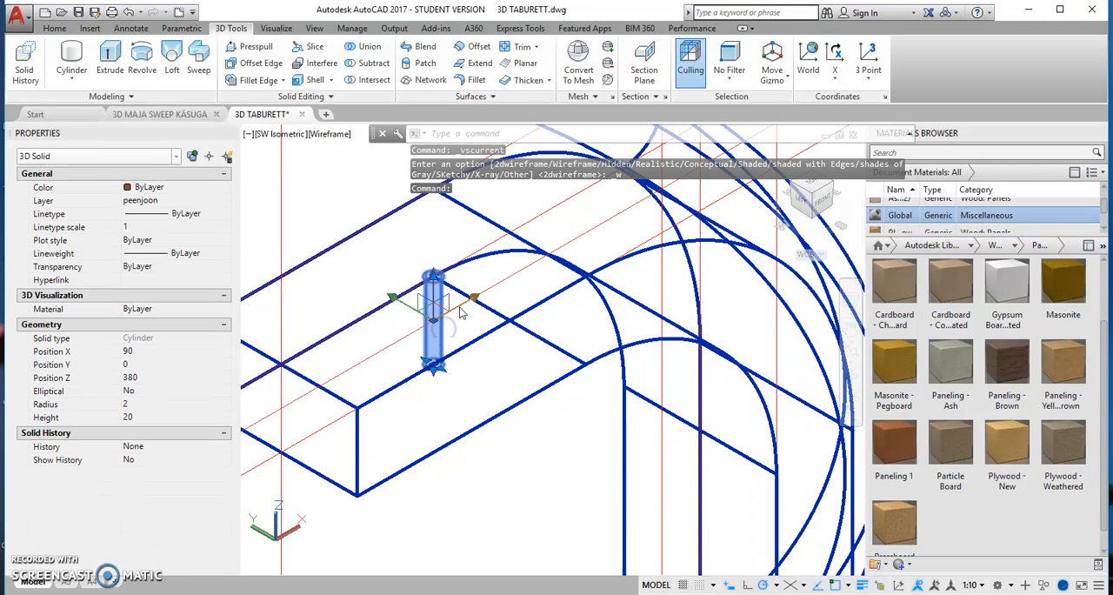
{"action": "left_click", "coordinate": [439, 303]}
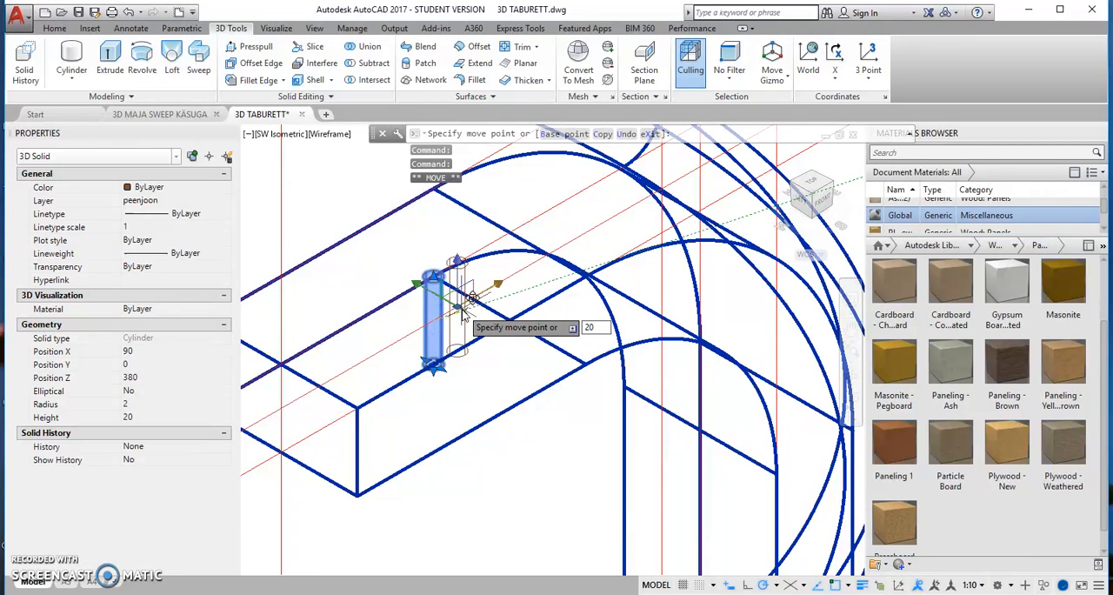
{"action": "key", "text": "Return"}
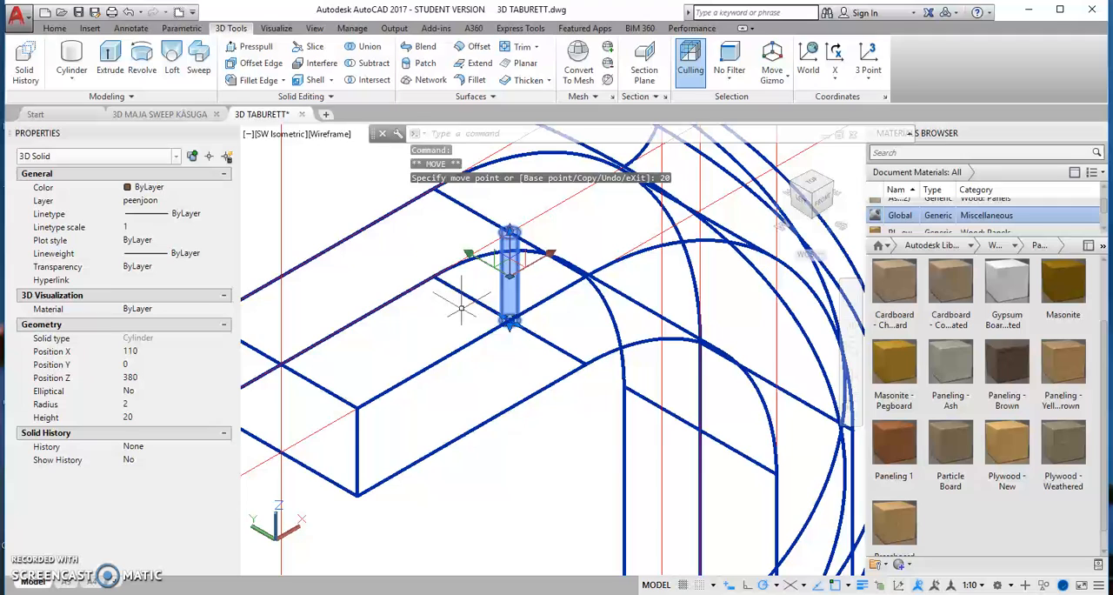
{"action": "left_click", "coordinate": [522, 260]}
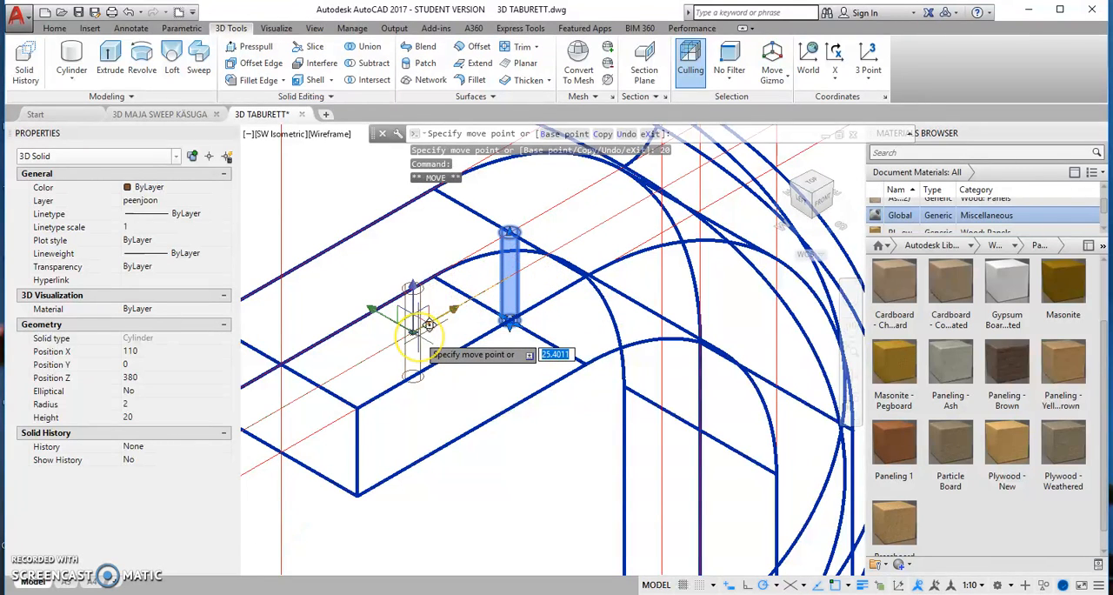
{"action": "type", "text": "10"}
{"action": "key", "text": "Return"}
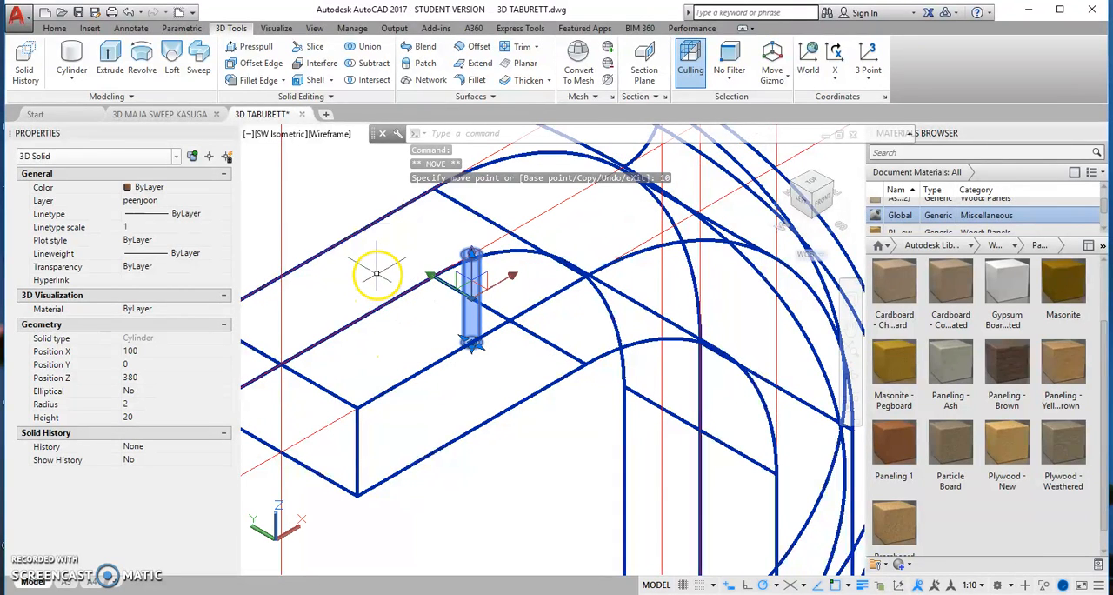
Step: Copy the cylinder 30 units along negative X, towards the free end of the leg
{"action": "right_click", "coordinate": [463, 257]}
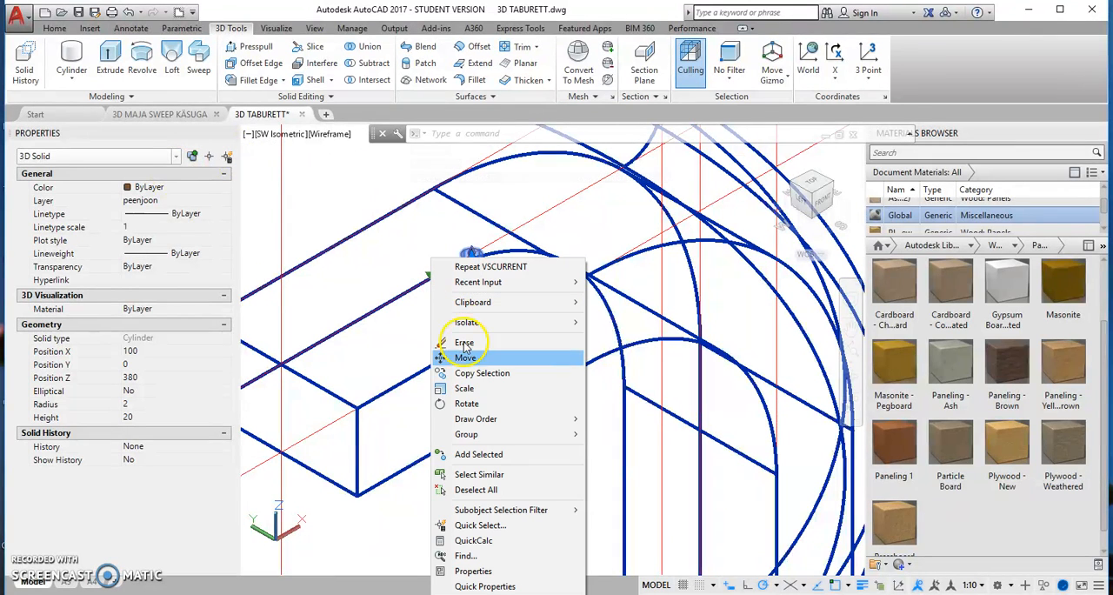
{"action": "left_click", "coordinate": [489, 303]}
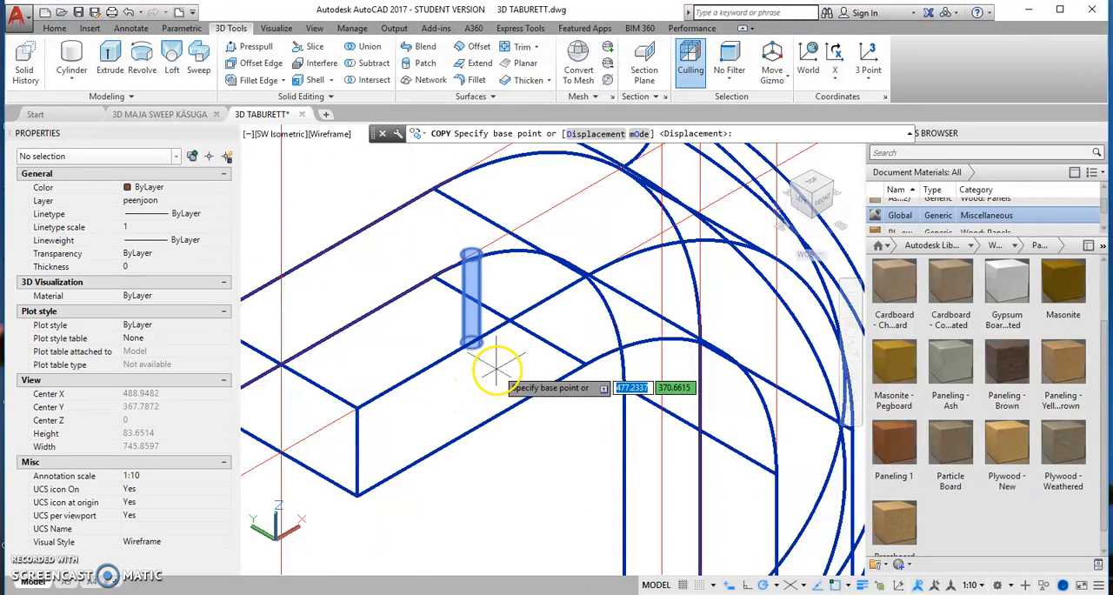
{"action": "left_click", "coordinate": [472, 368]}
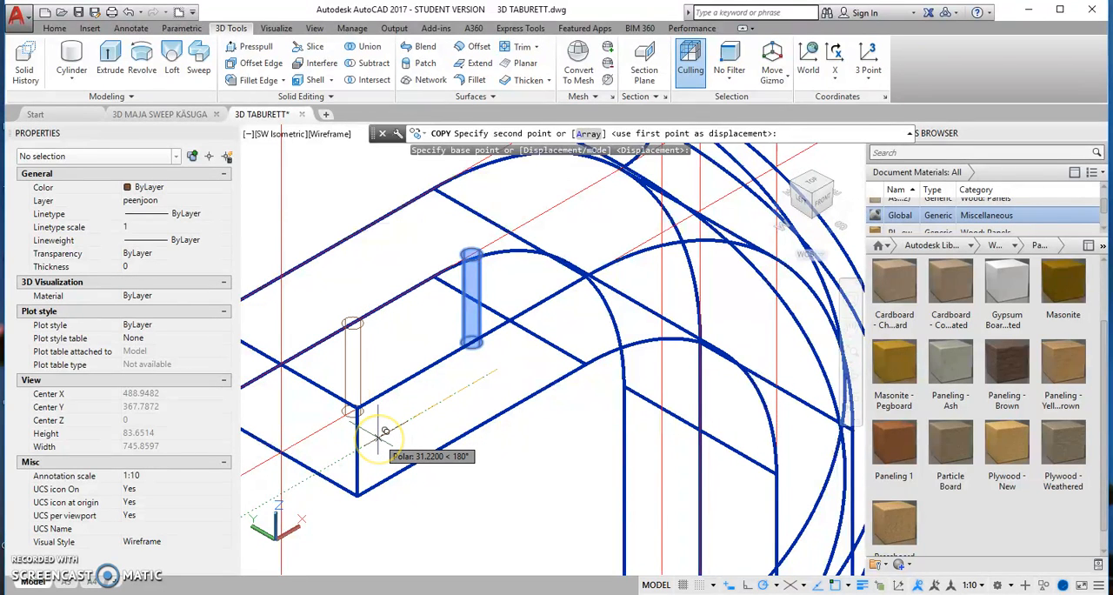
{"action": "type", "text": "3"}
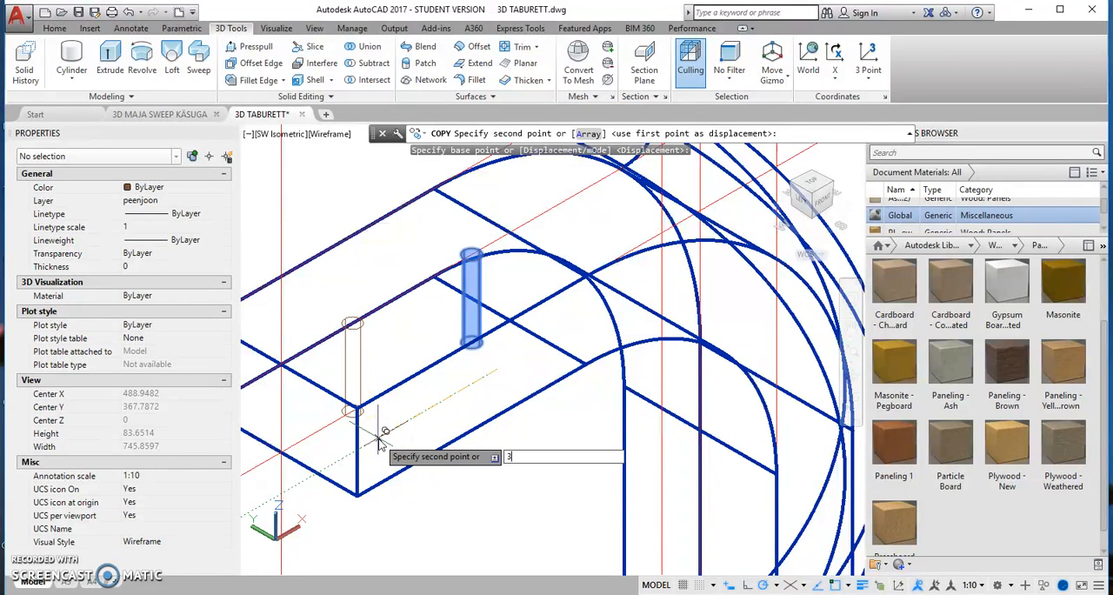
{"action": "type", "text": "0"}
{"action": "key", "text": "Return"}
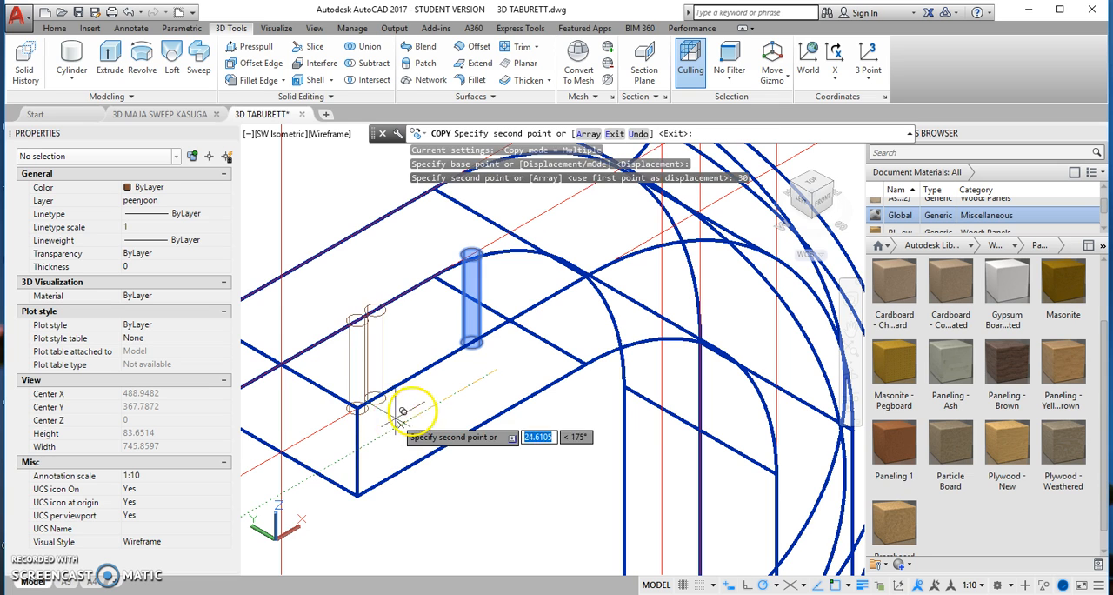
{"action": "right_click", "coordinate": [425, 389]}
{"action": "left_click", "coordinate": [437, 388]}
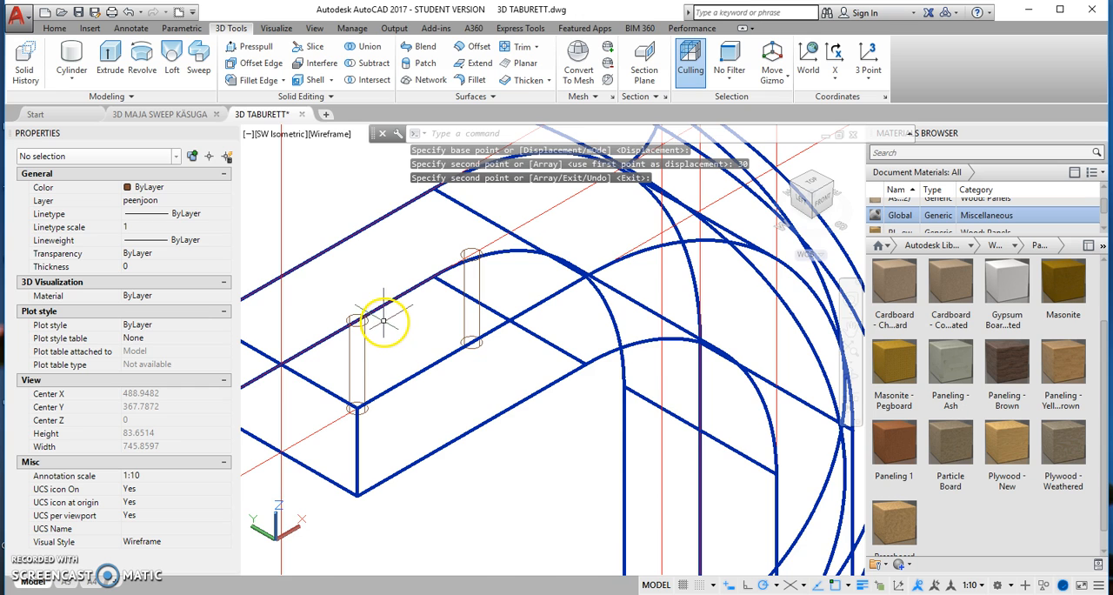
Step: Create a cone with base radius 2 and height 15 centred on the top of the cylinder nearer the leg's bend
{"action": "scroll", "coordinate": [384, 320], "scroll_direction": "down", "scroll_amount": 3}
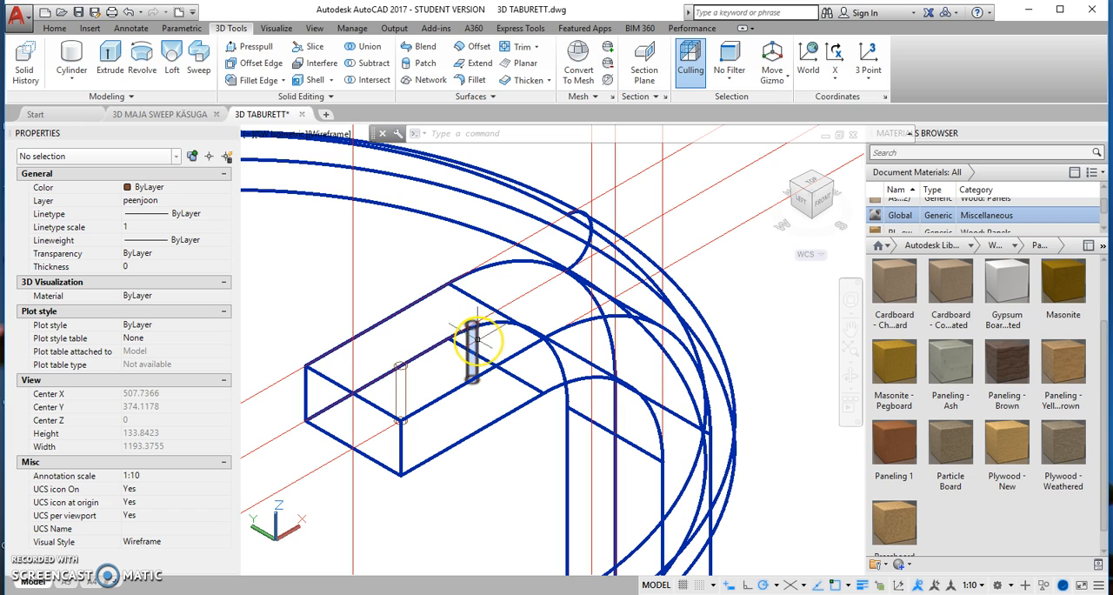
{"action": "mouse_move", "coordinate": [476, 338]}
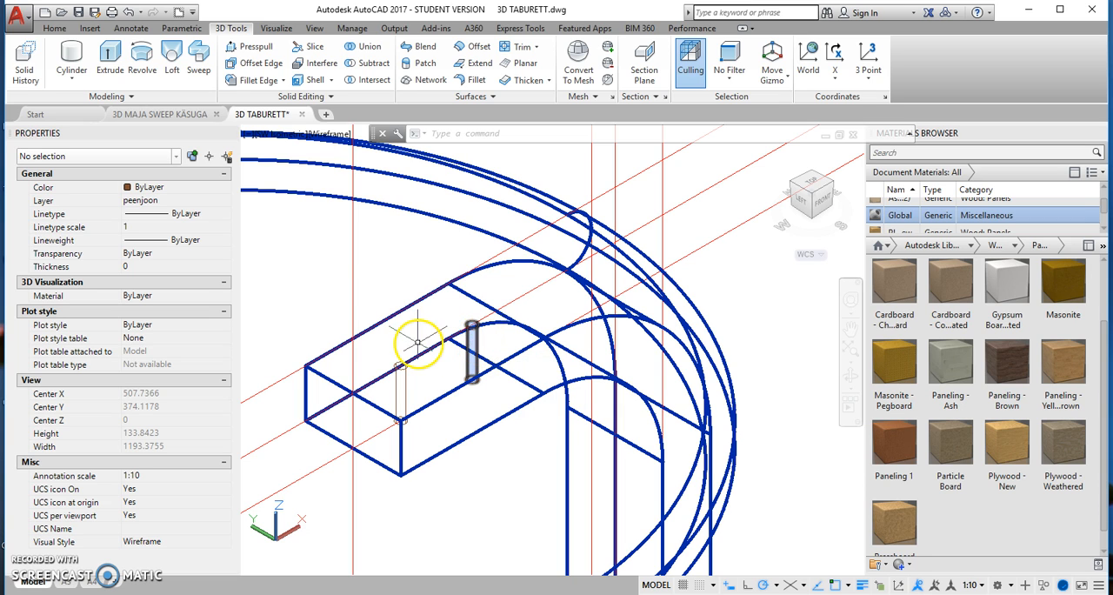
{"action": "left_click", "coordinate": [74, 83]}
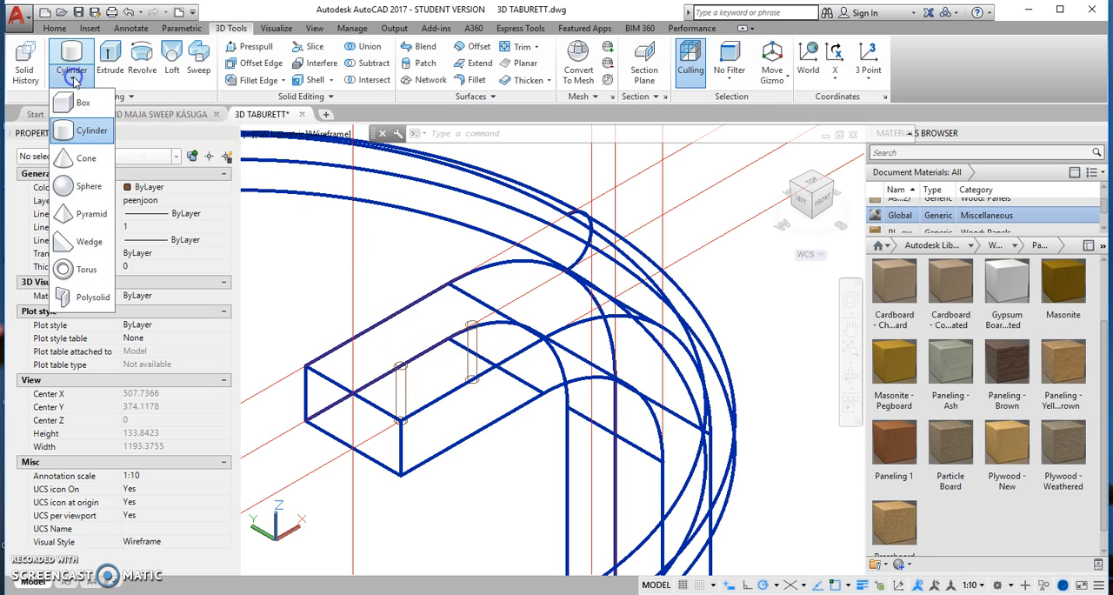
{"action": "left_click", "coordinate": [70, 160]}
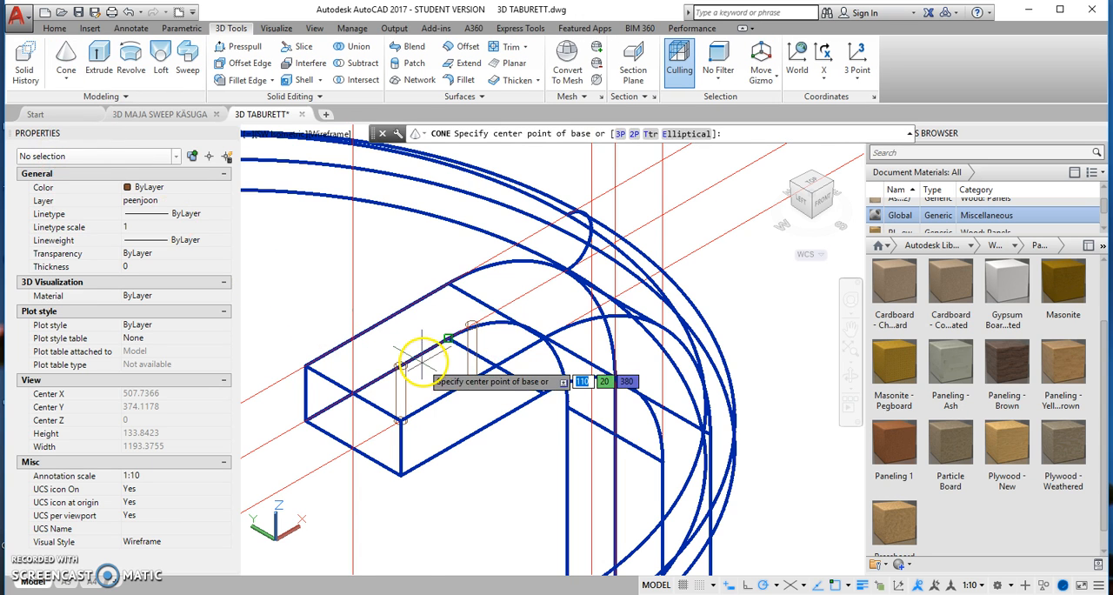
{"action": "scroll", "coordinate": [452, 339], "scroll_direction": "up", "scroll_amount": 3}
{"action": "left_click", "coordinate": [509, 304]}
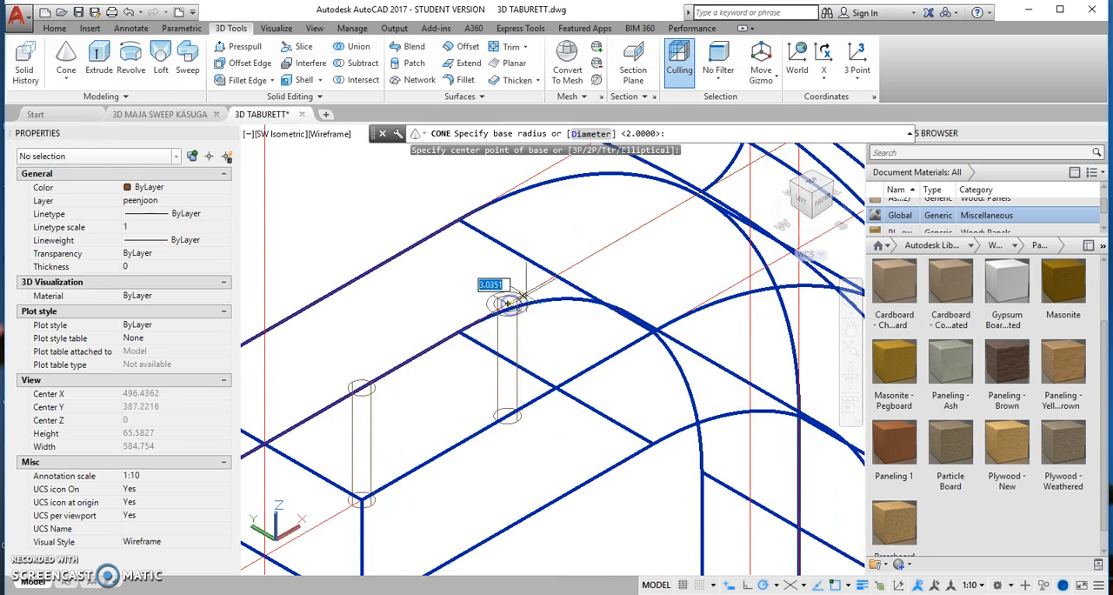
{"action": "left_click", "coordinate": [517, 299]}
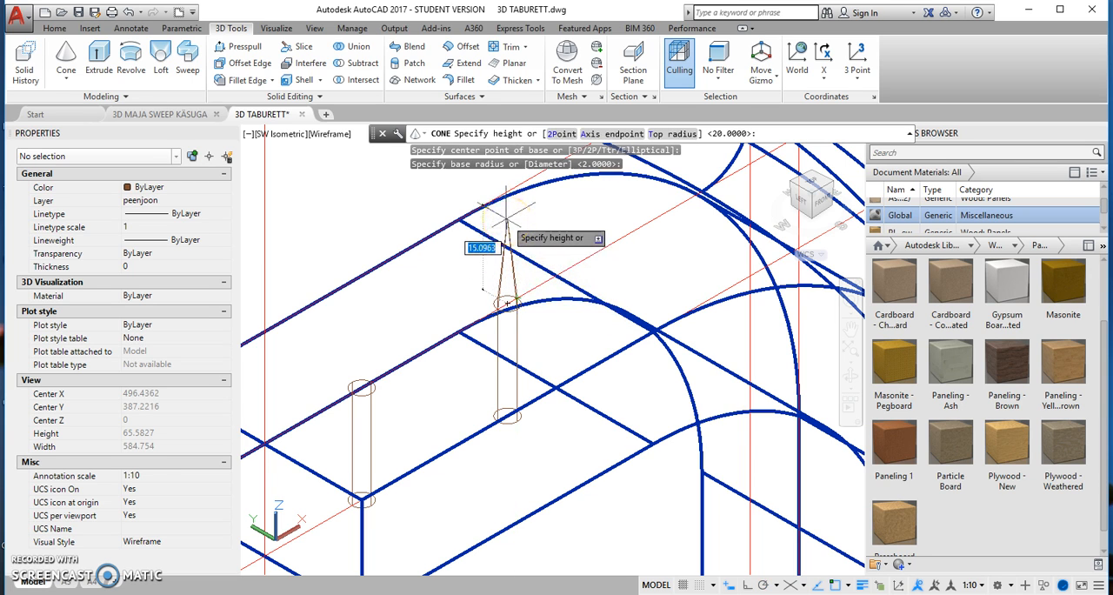
{"action": "key", "text": "Return"}
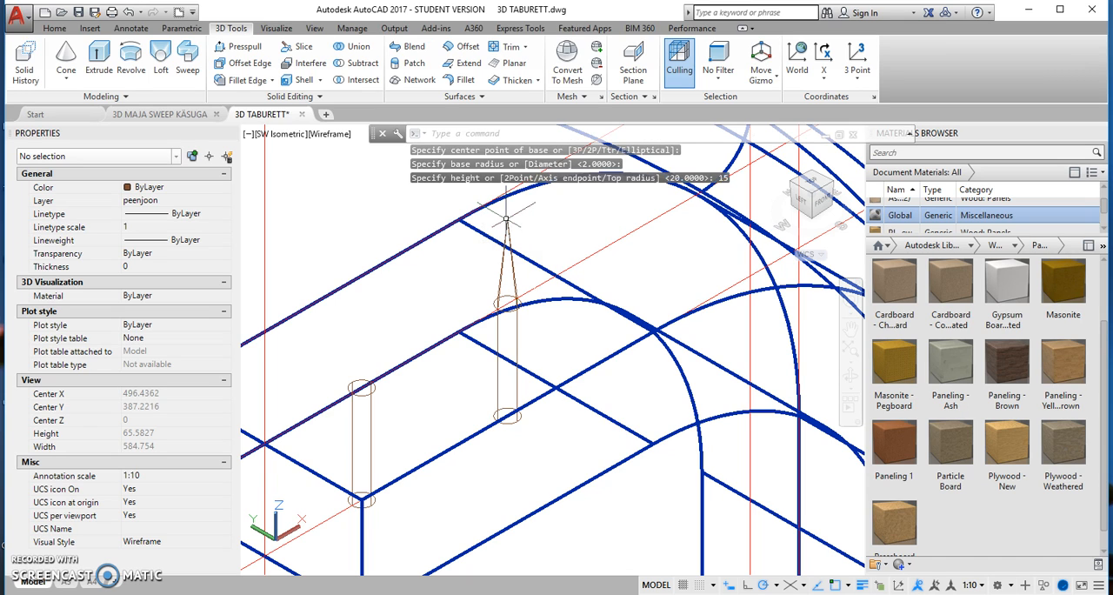
Step: Copy the cone from its base centre to the top centre of the cylinder nearer the leg's free end
{"action": "left_click", "coordinate": [510, 243]}
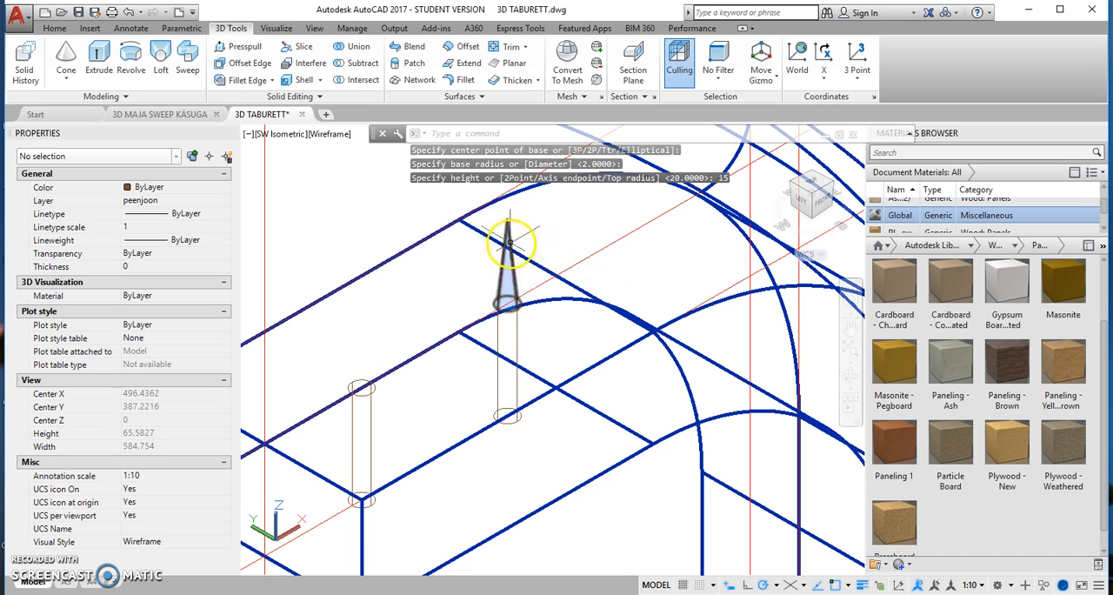
{"action": "right_click", "coordinate": [426, 278]}
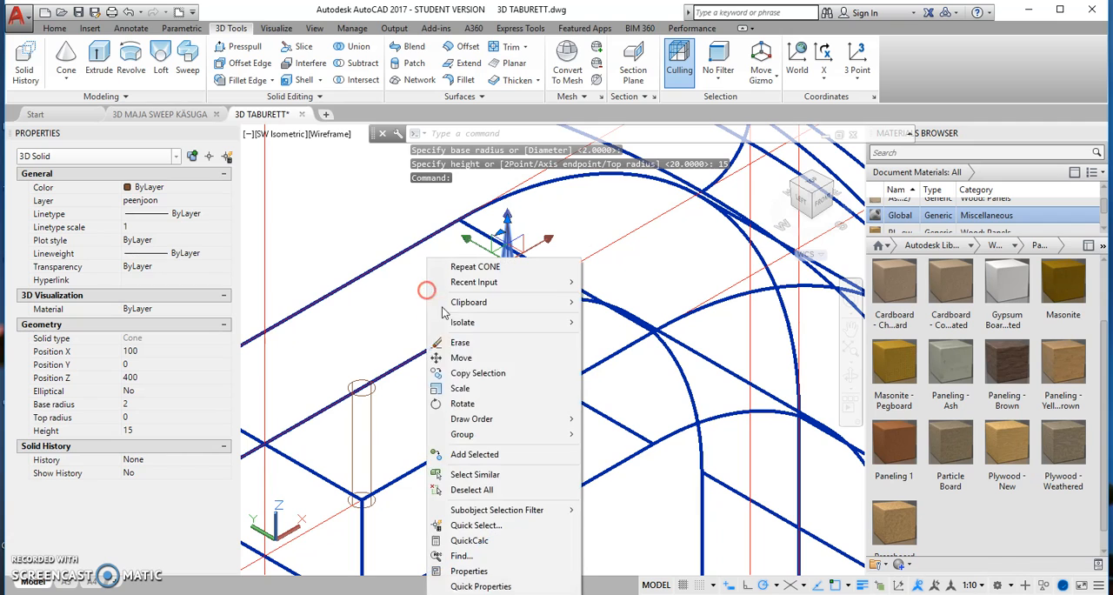
{"action": "left_click", "coordinate": [465, 373]}
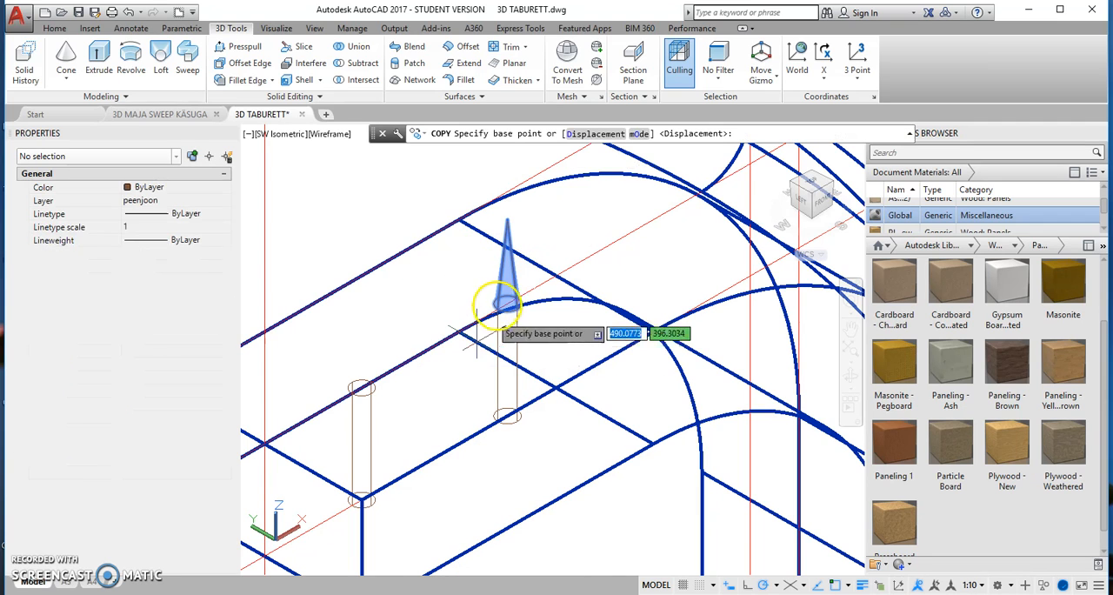
{"action": "left_click", "coordinate": [506, 303]}
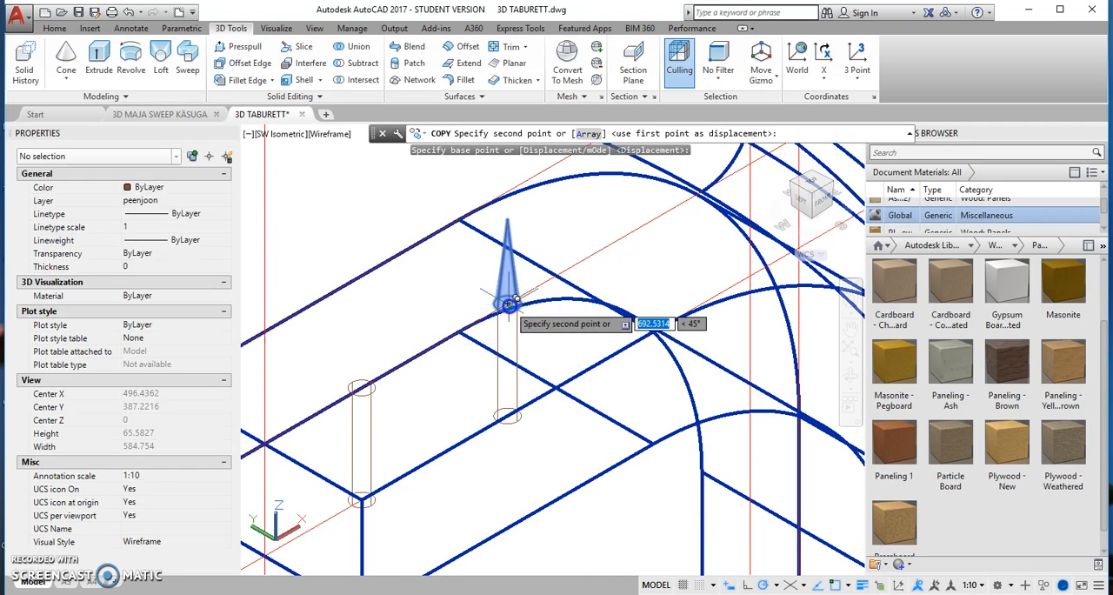
{"action": "left_click", "coordinate": [364, 383]}
{"action": "right_click", "coordinate": [432, 351]}
{"action": "left_click", "coordinate": [456, 359]}
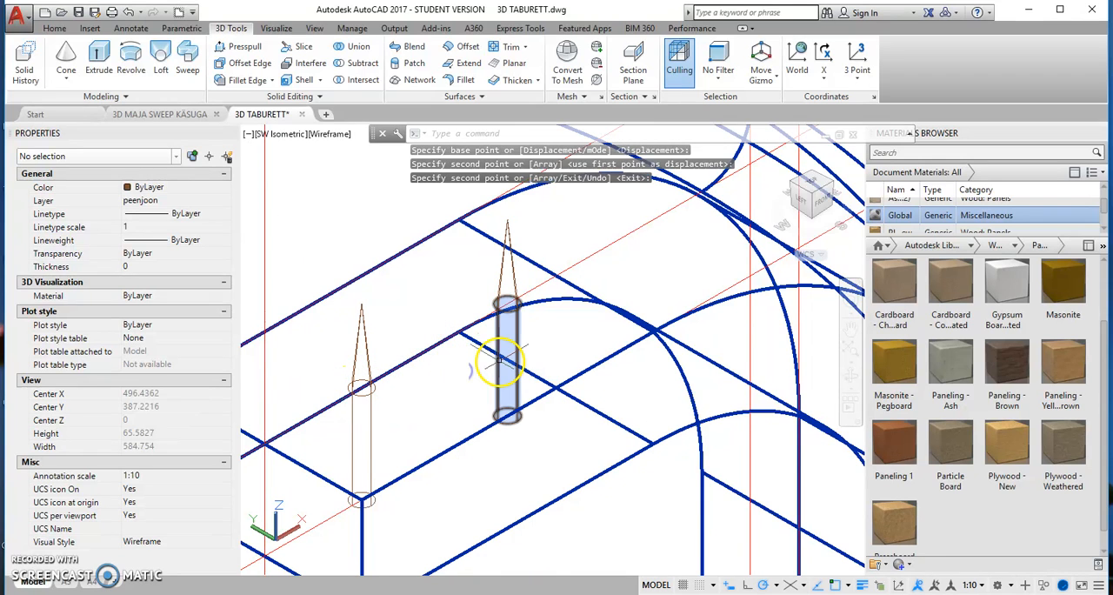
Step: Subtract both cylinders from the bent leg to cut two vertical screw holes
{"action": "scroll", "coordinate": [498, 360], "scroll_direction": "down", "scroll_amount": 2}
{"action": "middle_click_drag", "start_coordinate": [452, 387], "coordinate": [463, 348]}
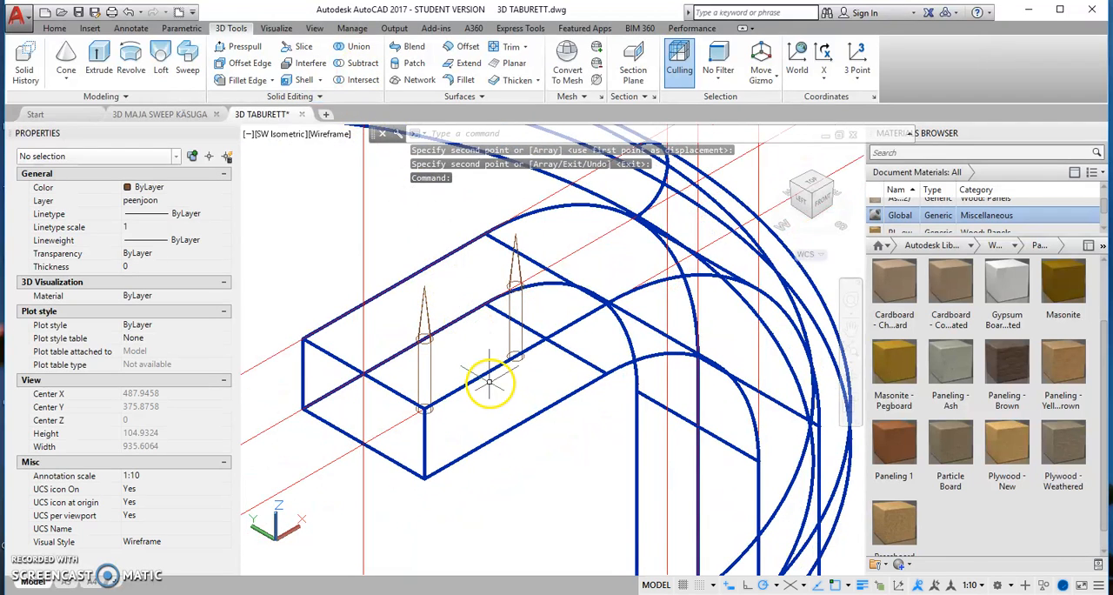
{"action": "left_click", "coordinate": [362, 66]}
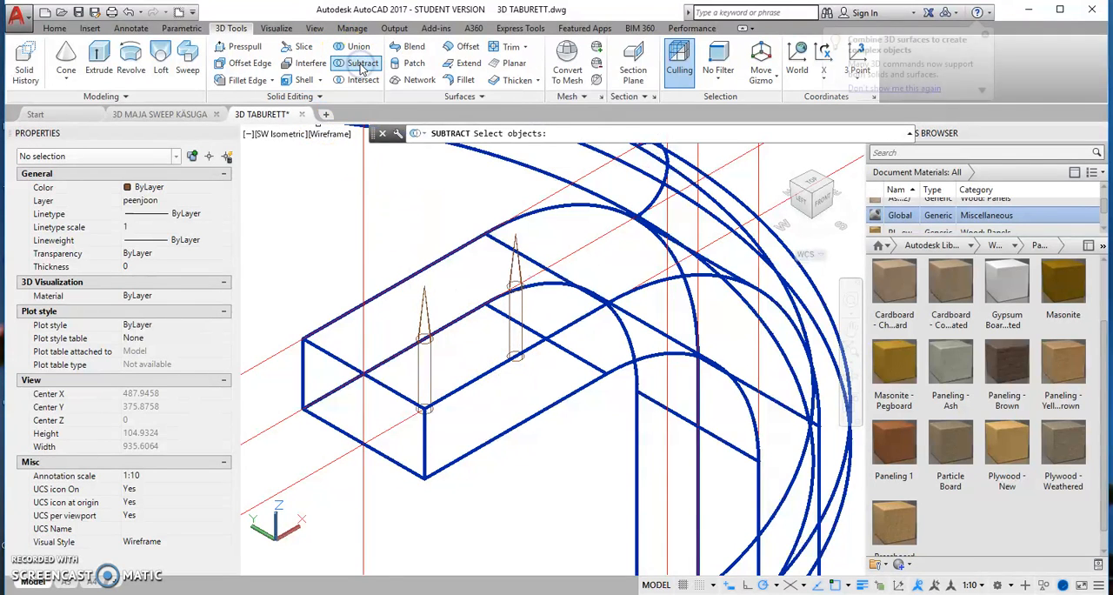
{"action": "left_click", "coordinate": [479, 377]}
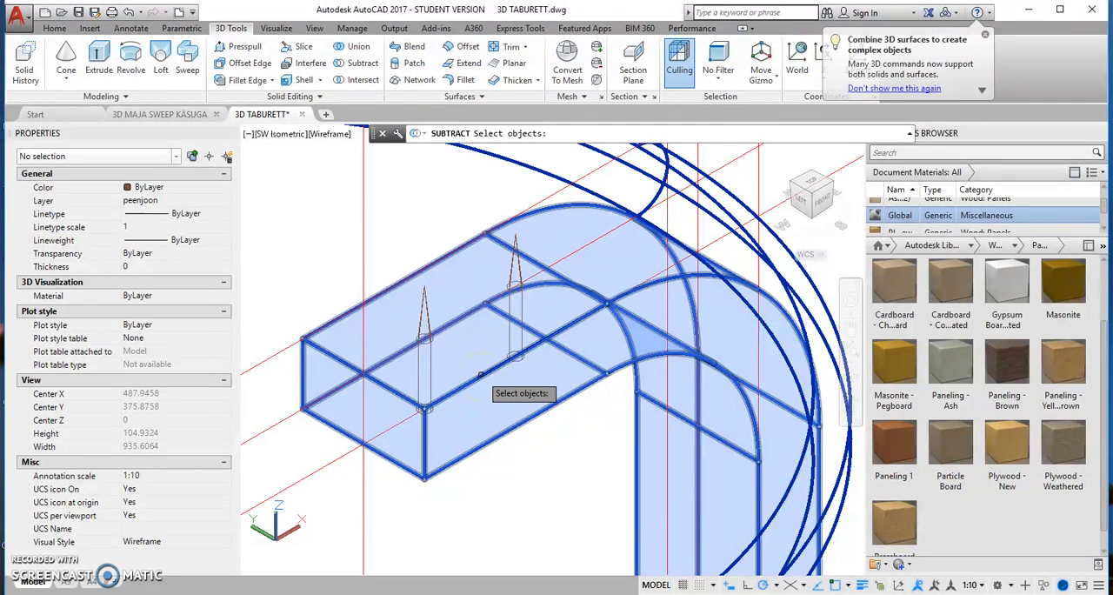
{"action": "left_click", "coordinate": [479, 376]}
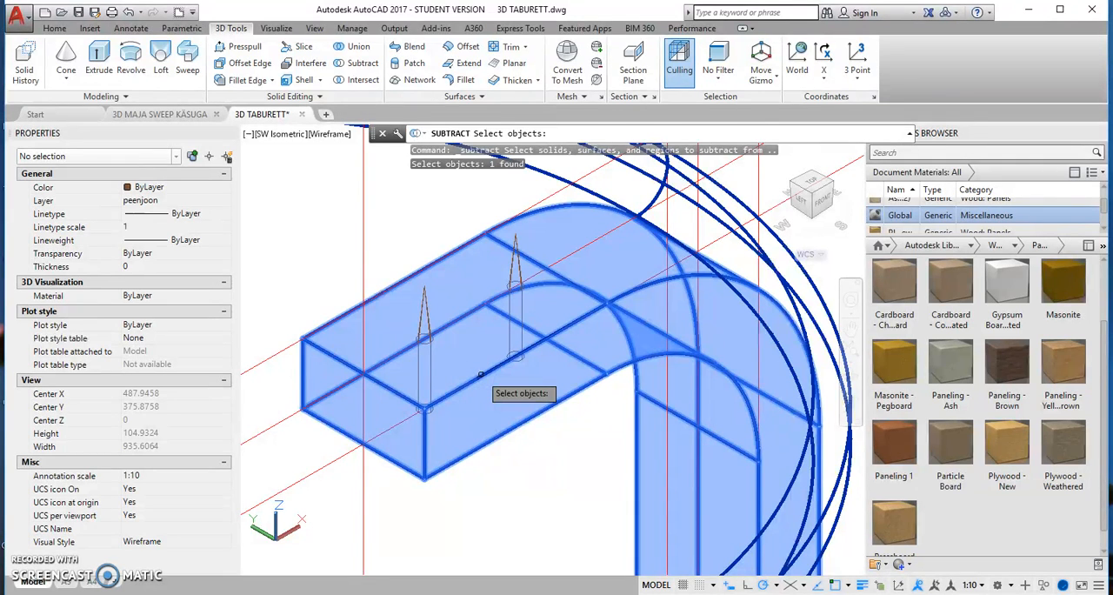
{"action": "key", "text": "Return"}
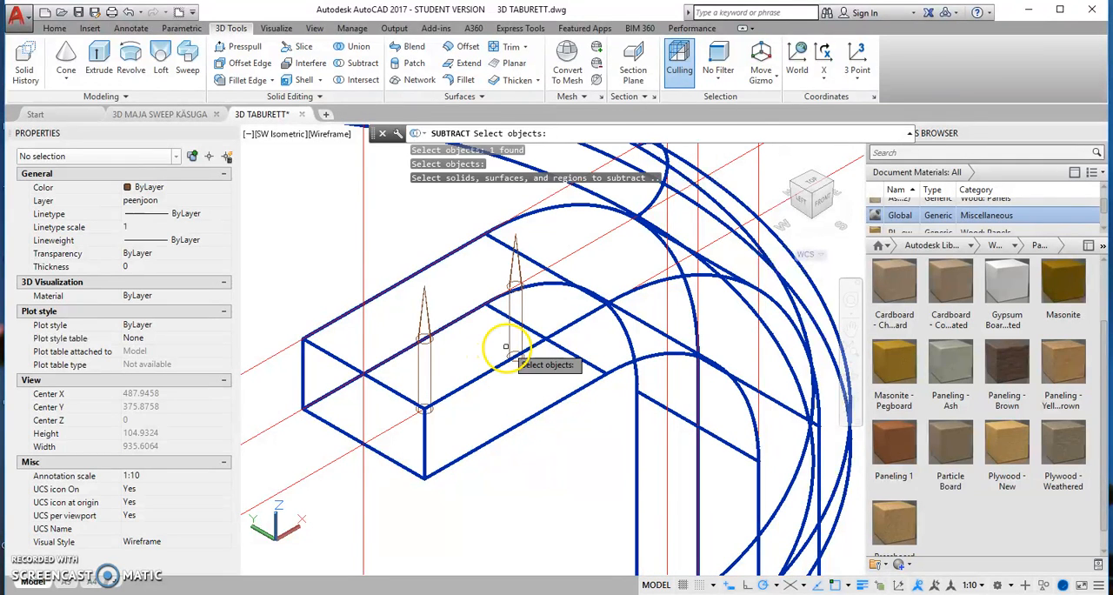
{"action": "left_click", "coordinate": [507, 344]}
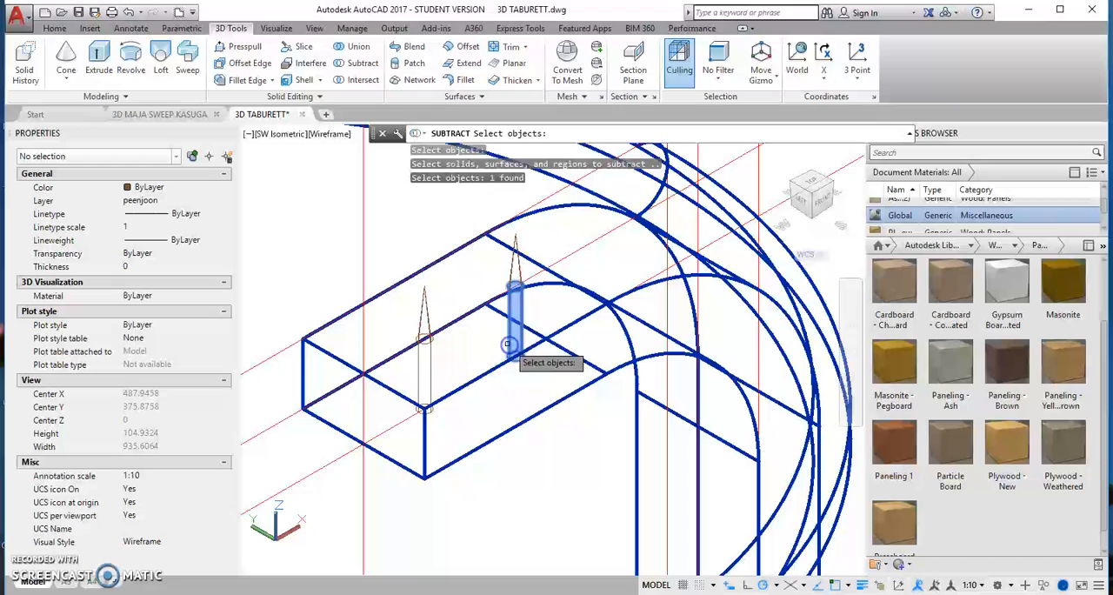
{"action": "left_click", "coordinate": [426, 374]}
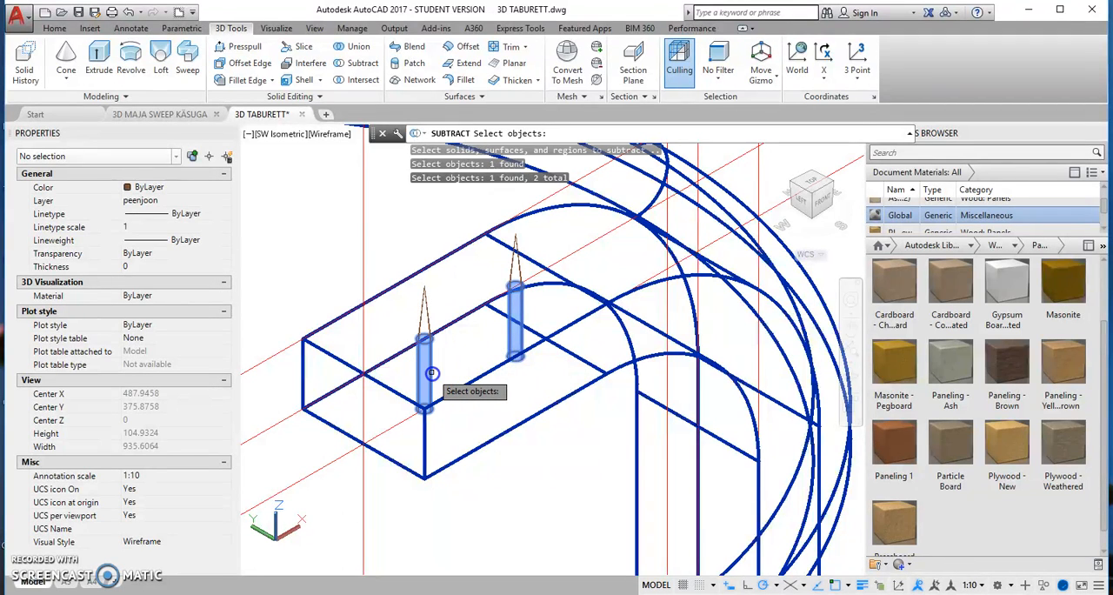
{"action": "right_click", "coordinate": [513, 372]}
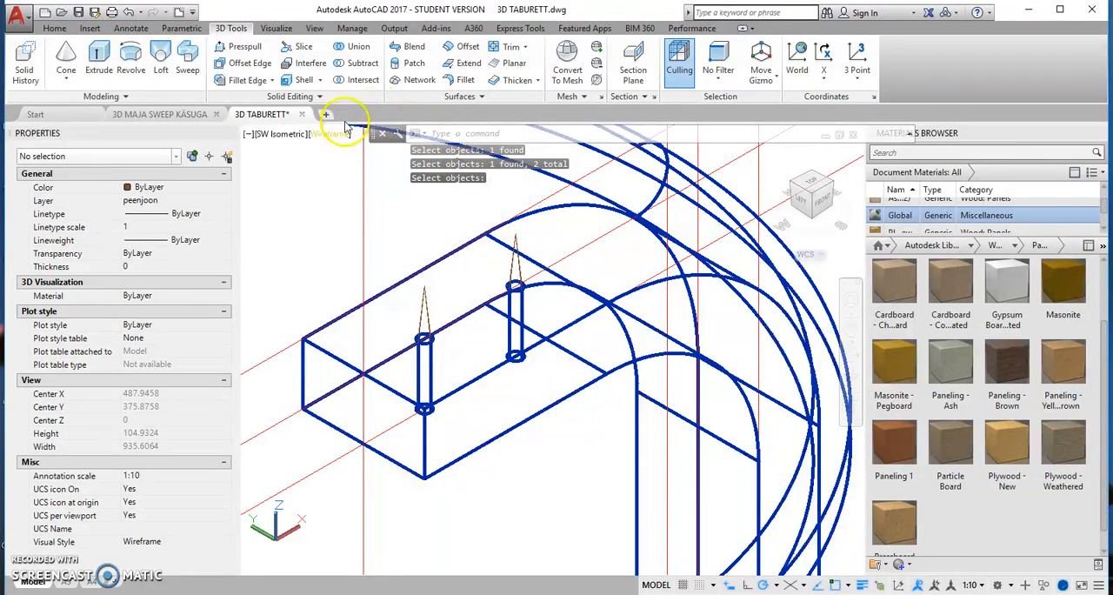
{"action": "key", "text": "Return"}
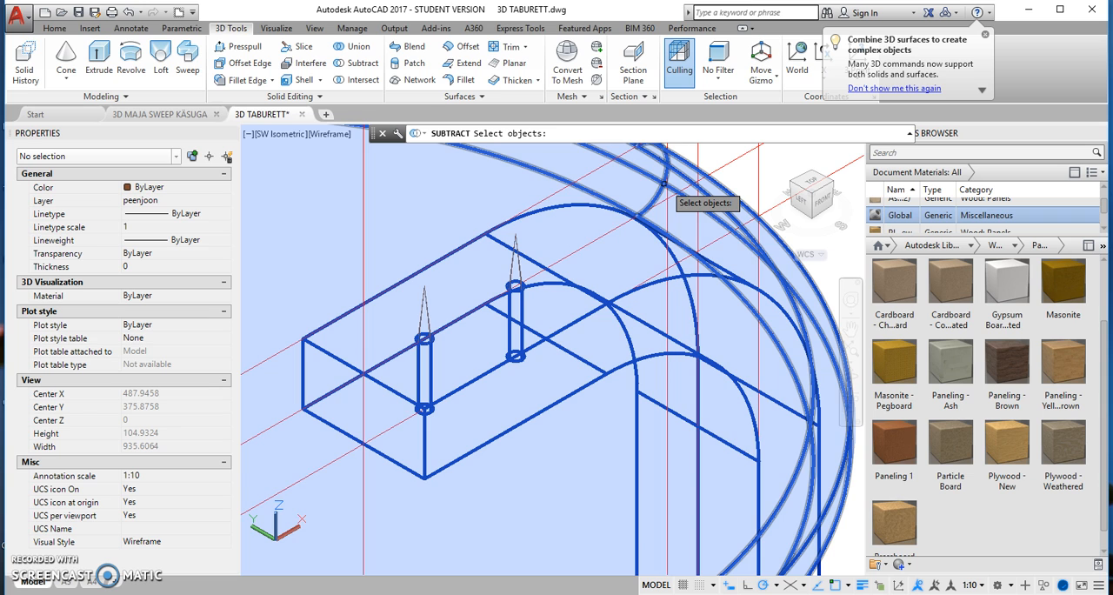
{"action": "left_click", "coordinate": [569, 237]}
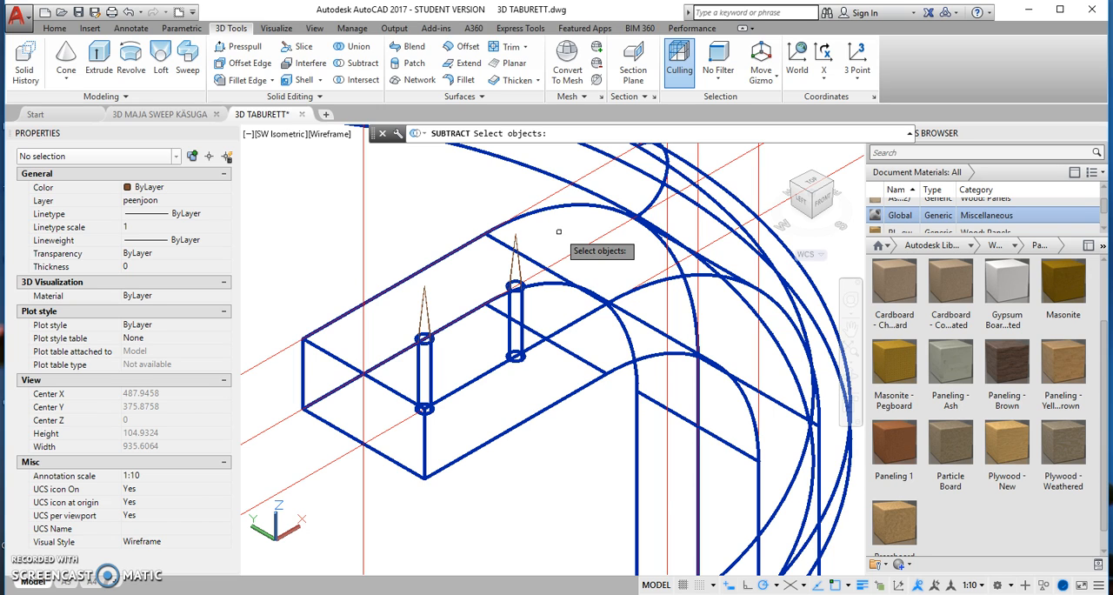
{"action": "key", "text": "Return"}
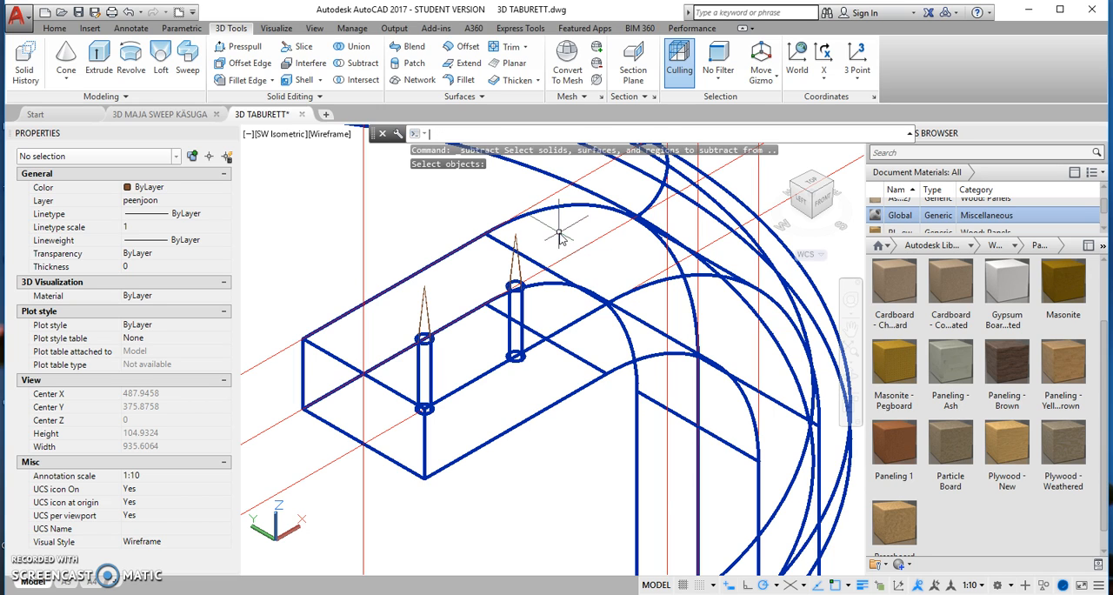
Step: Chamfer the lower rims of both screw holes in the leg with base surface distance 2 and other surface distance 1
{"action": "left_click", "coordinate": [272, 81]}
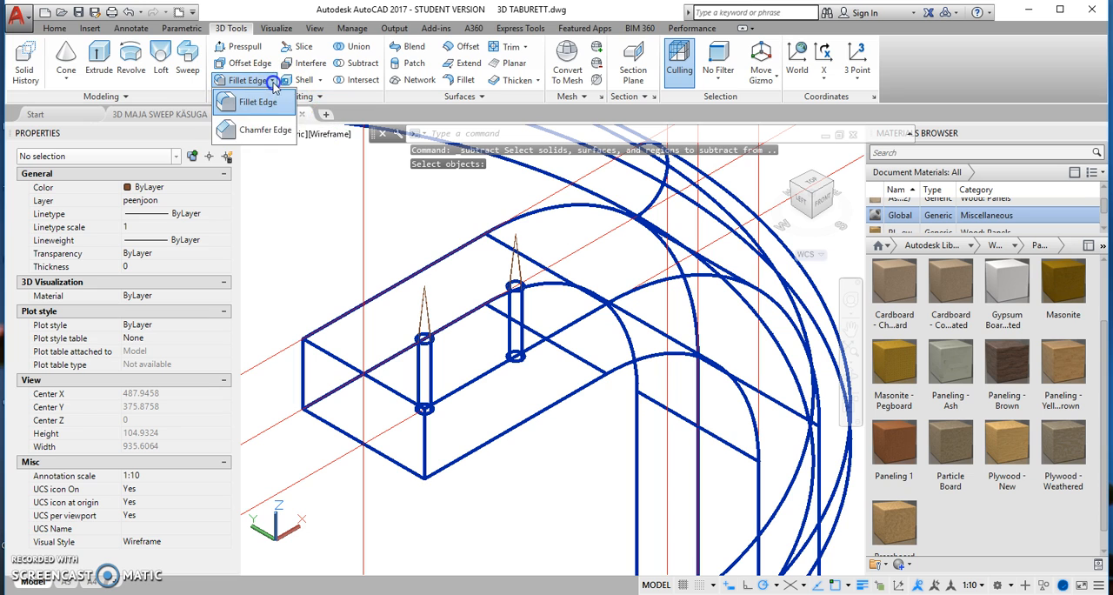
{"action": "left_click", "coordinate": [252, 132]}
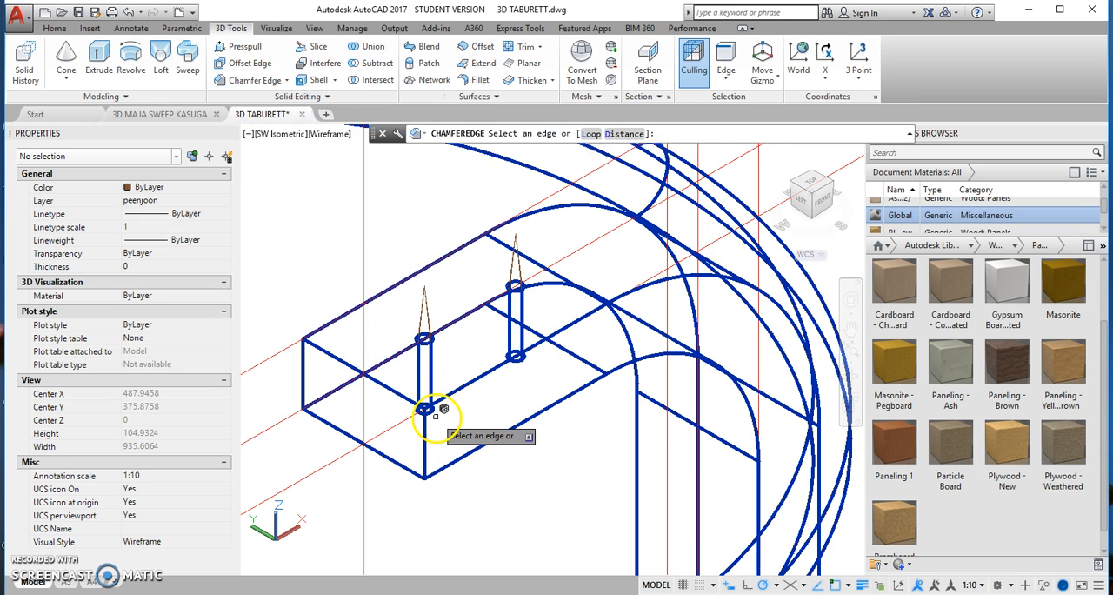
{"action": "scroll", "coordinate": [436, 416], "scroll_direction": "up", "scroll_amount": 3}
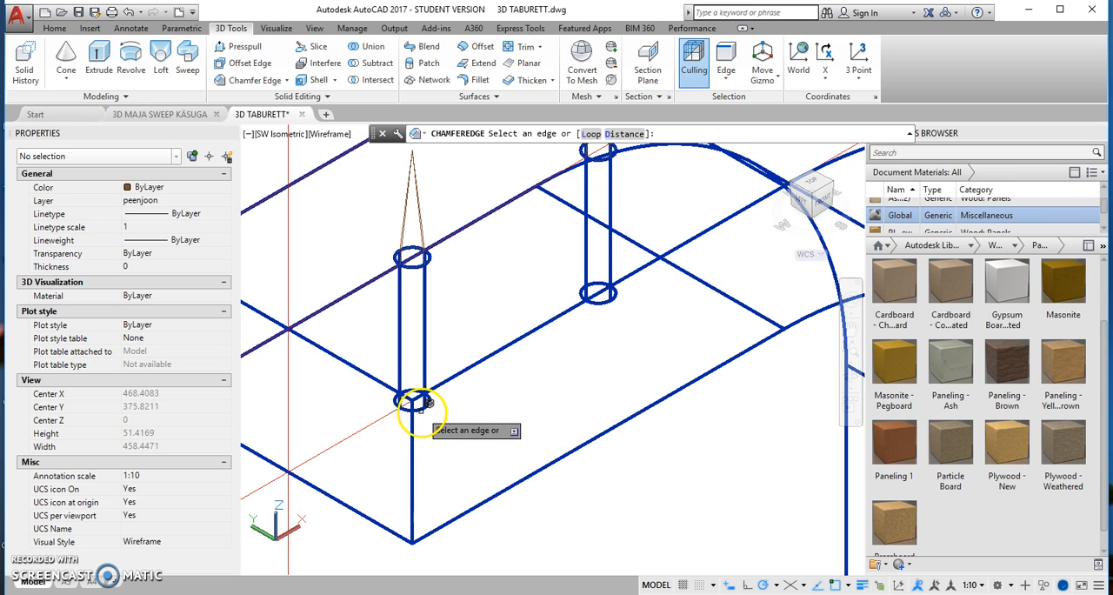
{"action": "left_click", "coordinate": [421, 409]}
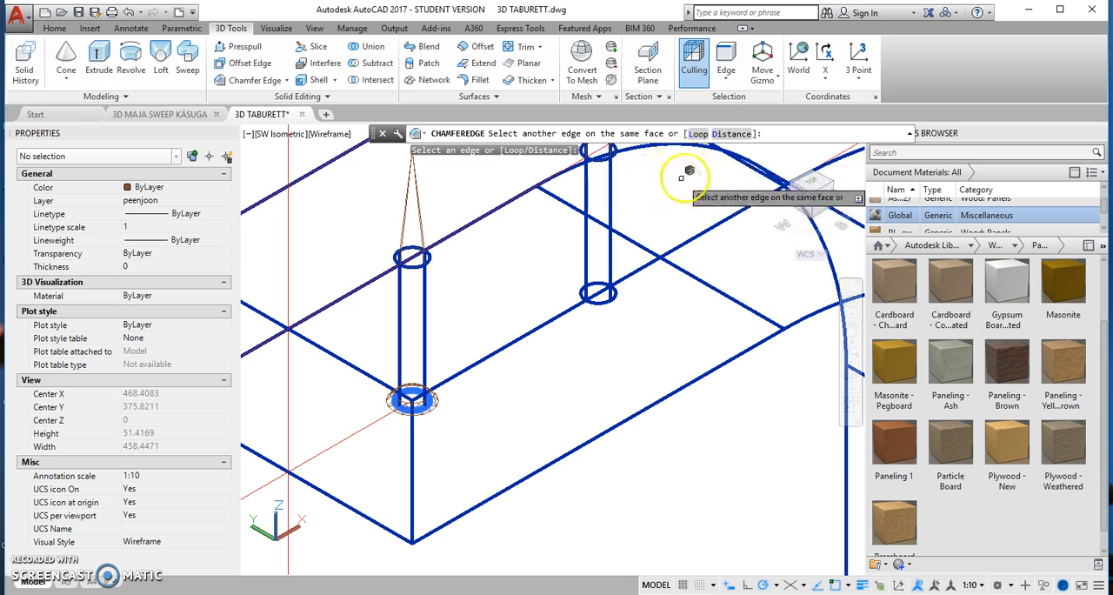
{"action": "left_click", "coordinate": [609, 296]}
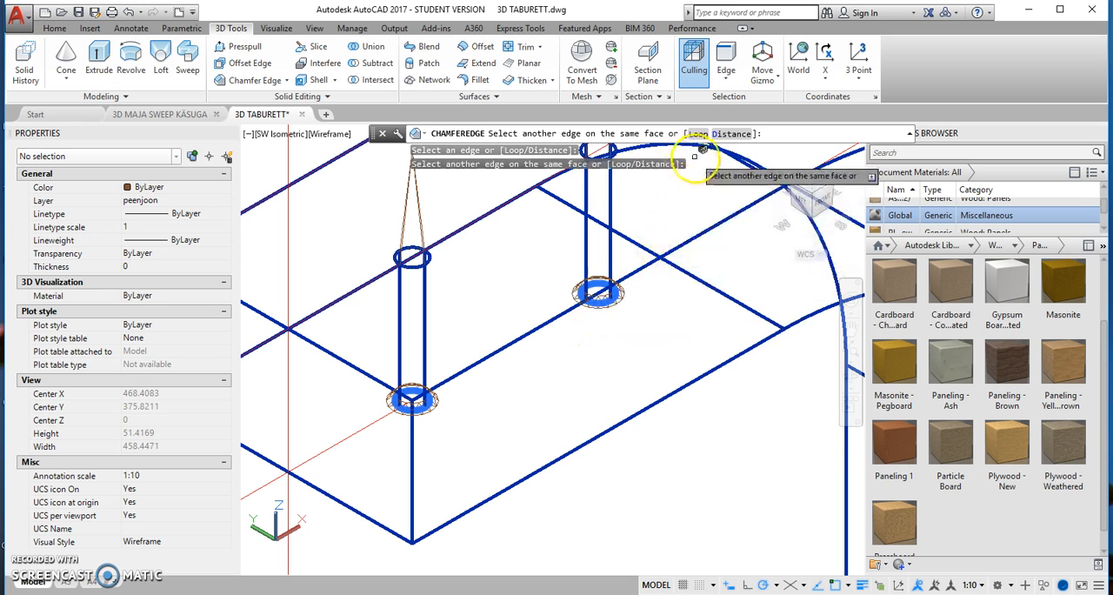
{"action": "left_click", "coordinate": [704, 237]}
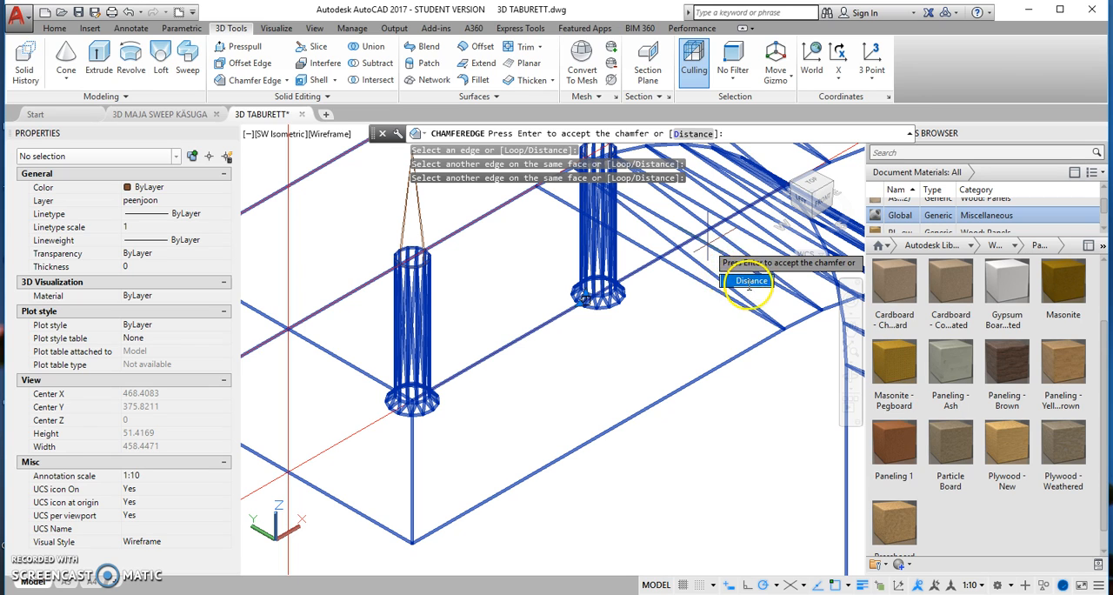
{"action": "left_click", "coordinate": [751, 281]}
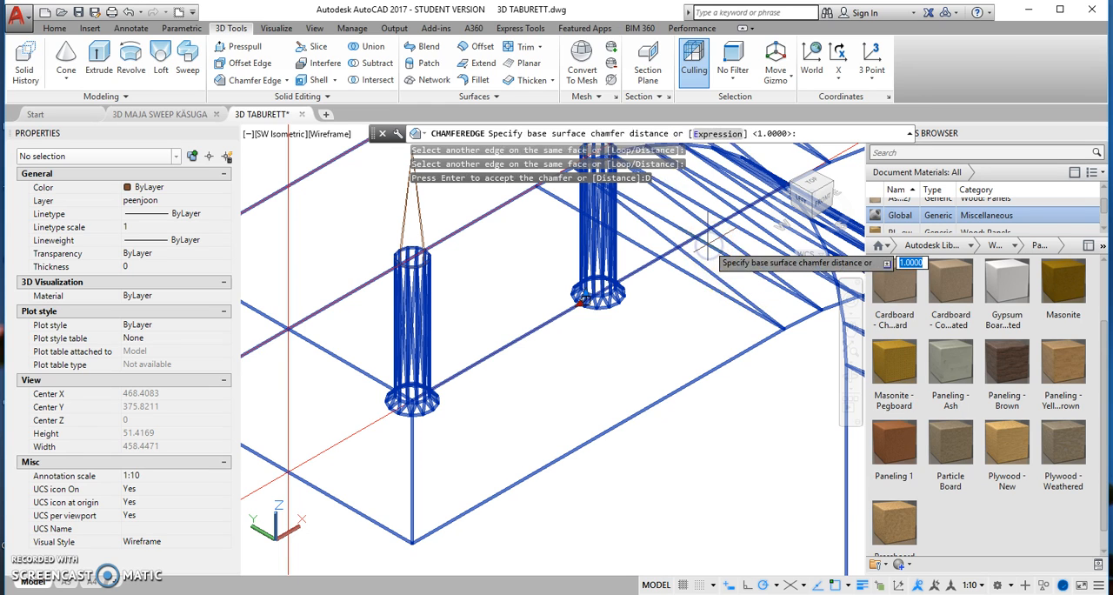
{"action": "type", "text": "2"}
{"action": "key", "text": "Return"}
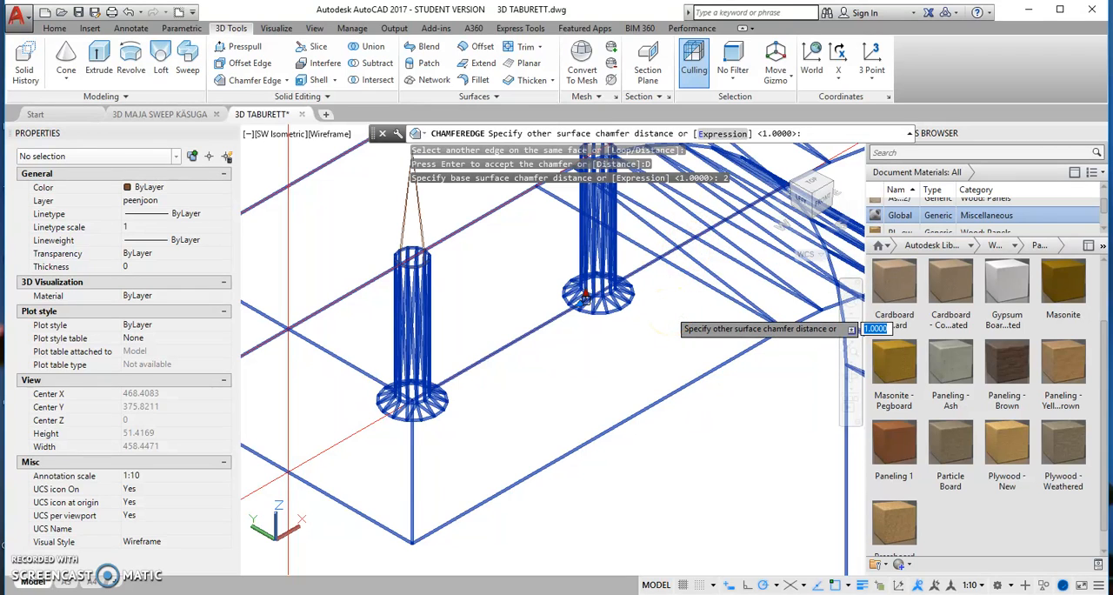
{"action": "key", "text": "Return"}
{"action": "key", "text": "Return"}
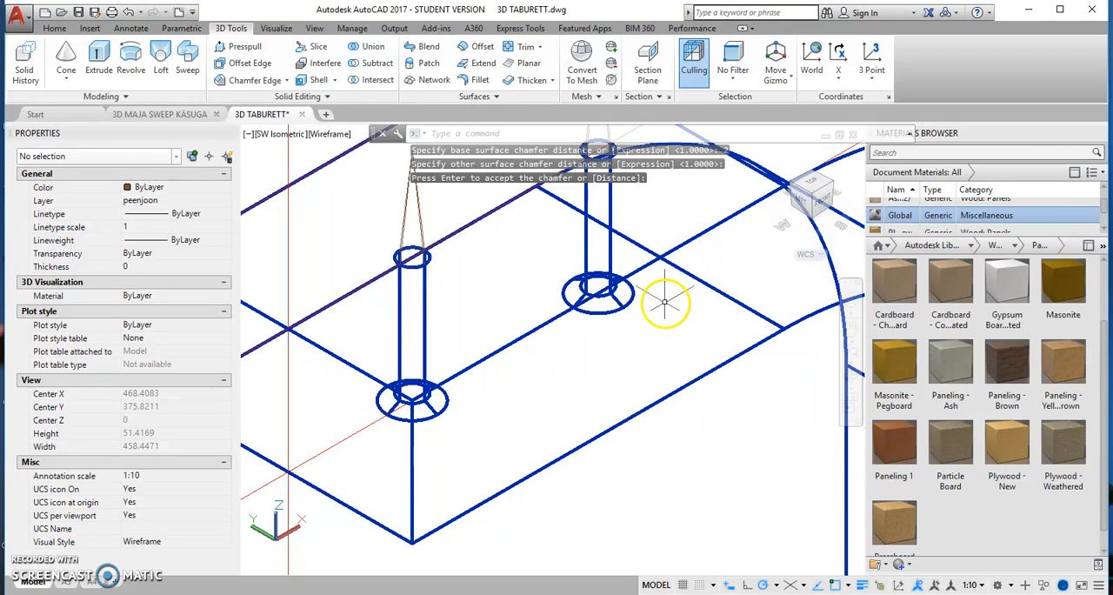
Step: Polar array the drilled bent leg around the seat's vertical centre axis as 3 non-associative items over 360 degrees
{"action": "scroll", "coordinate": [577, 338], "scroll_direction": "down", "scroll_amount": 2}
{"action": "middle_click_drag", "start_coordinate": [530, 318], "coordinate": [488, 364]}
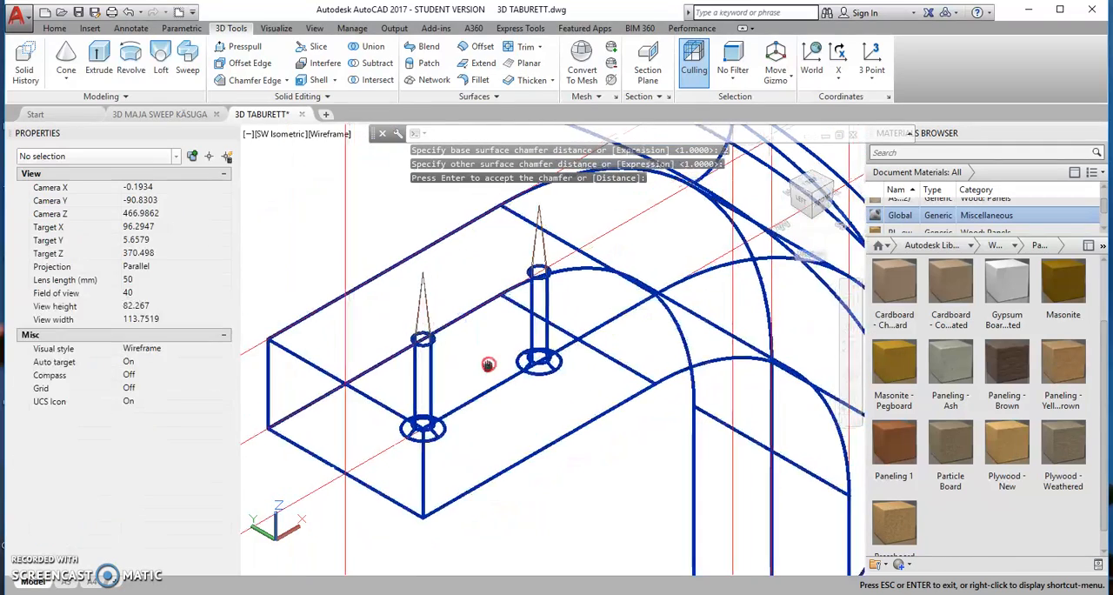
{"action": "scroll", "coordinate": [533, 337], "scroll_direction": "down", "scroll_amount": 4}
{"action": "left_click", "coordinate": [546, 345]}
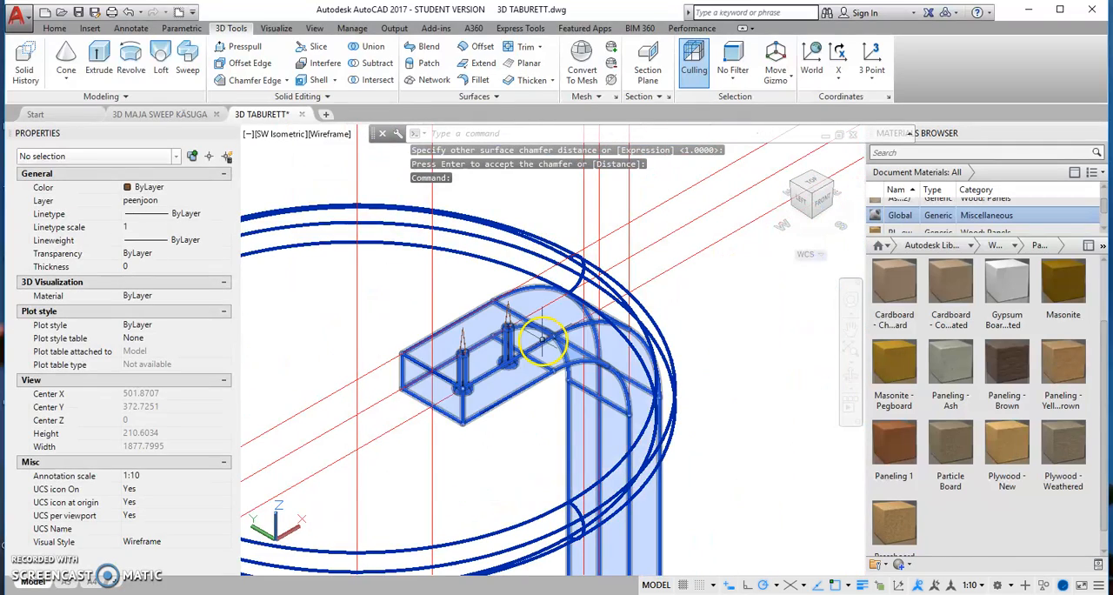
{"action": "scroll", "coordinate": [379, 237], "scroll_direction": "down", "scroll_amount": 4}
{"action": "middle_click_drag", "start_coordinate": [363, 254], "coordinate": [495, 249]}
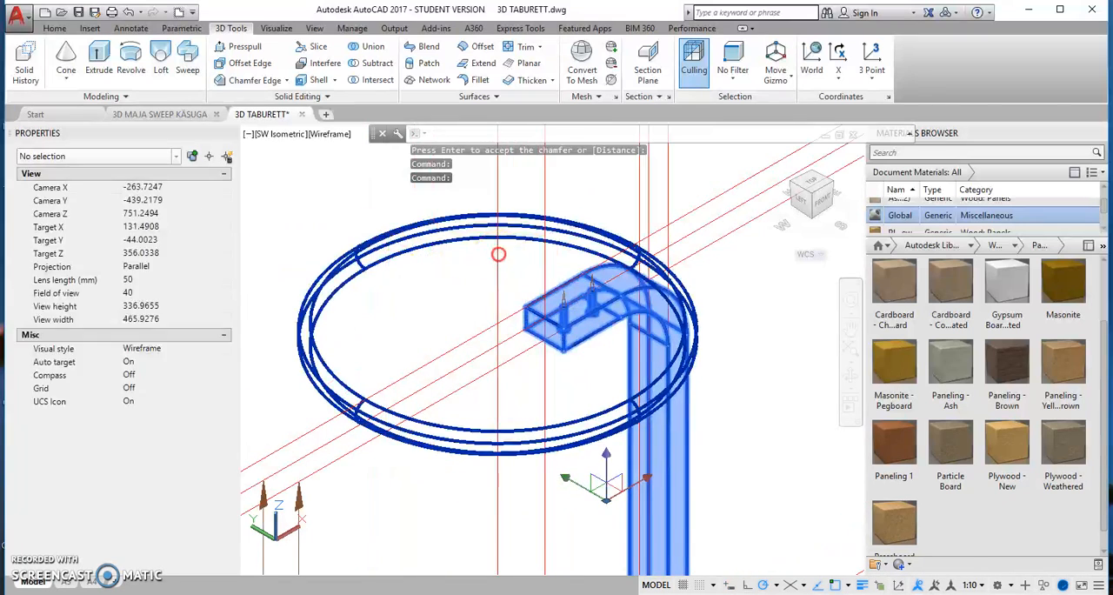
{"action": "left_click", "coordinate": [54, 28]}
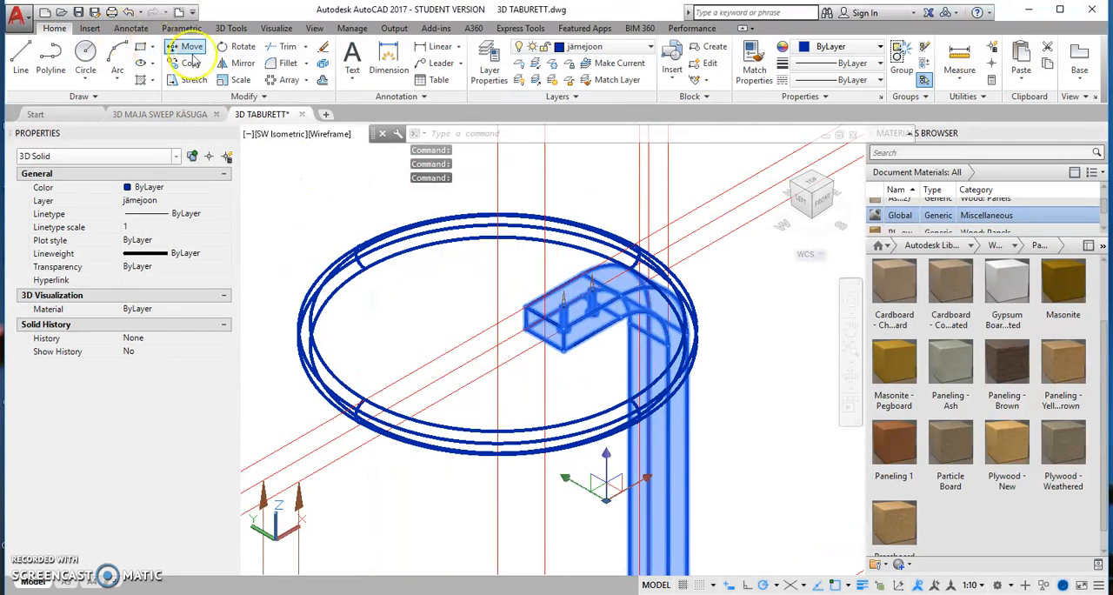
{"action": "left_click", "coordinate": [309, 80]}
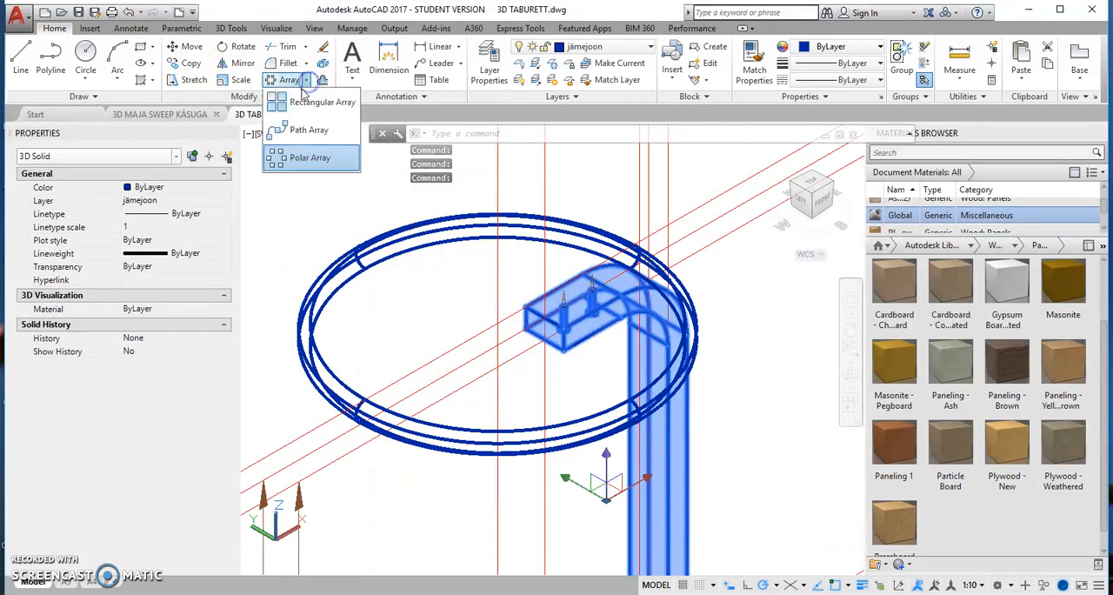
{"action": "left_click", "coordinate": [287, 164]}
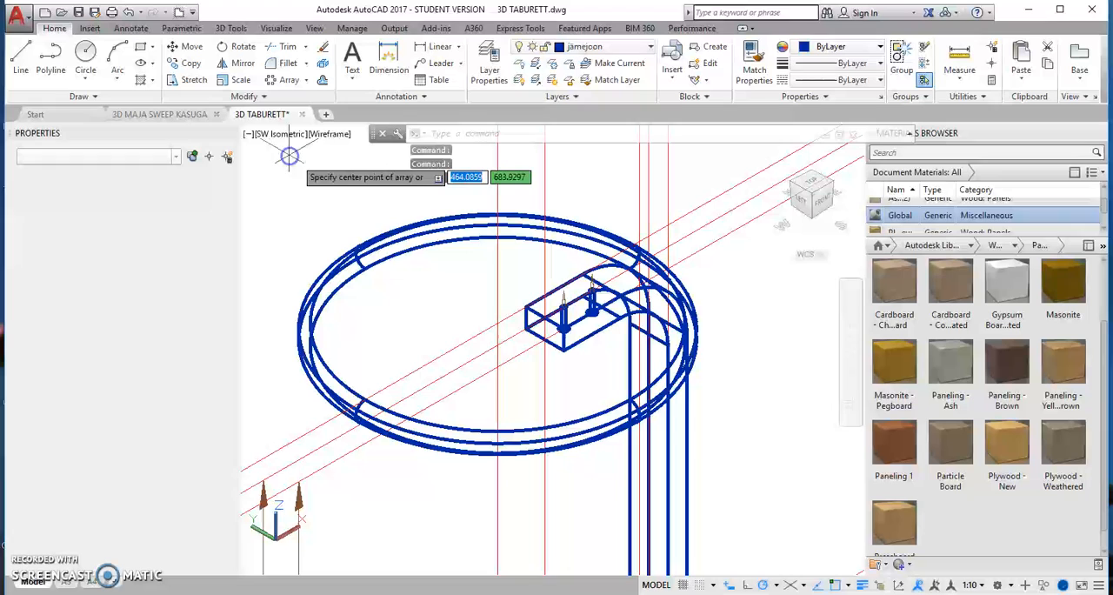
{"action": "left_click", "coordinate": [499, 370]}
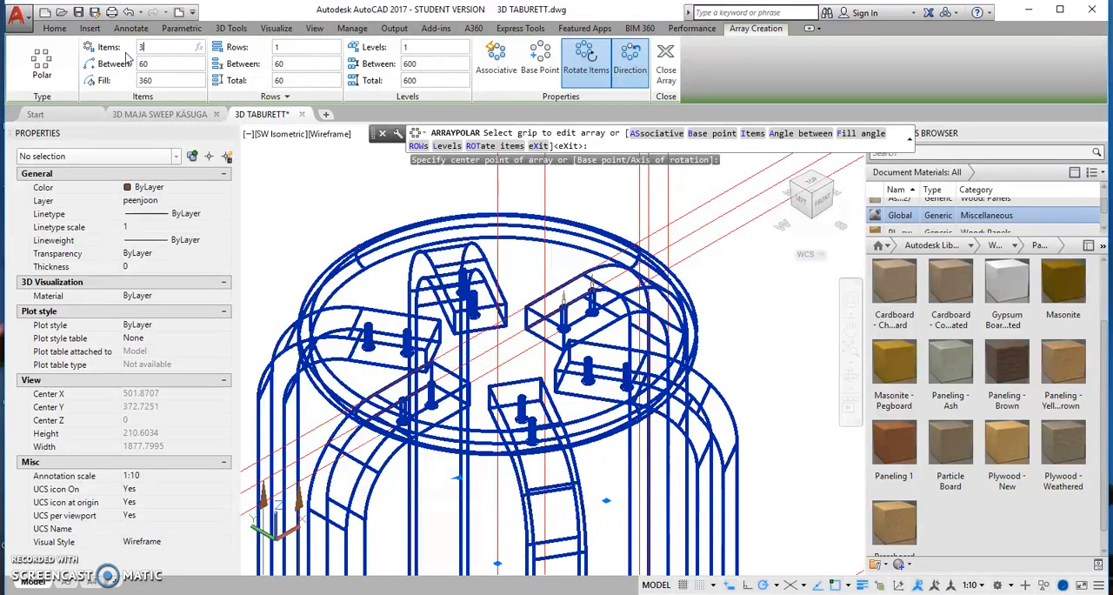
{"action": "type", "text": "3"}
{"action": "key", "text": "Return"}
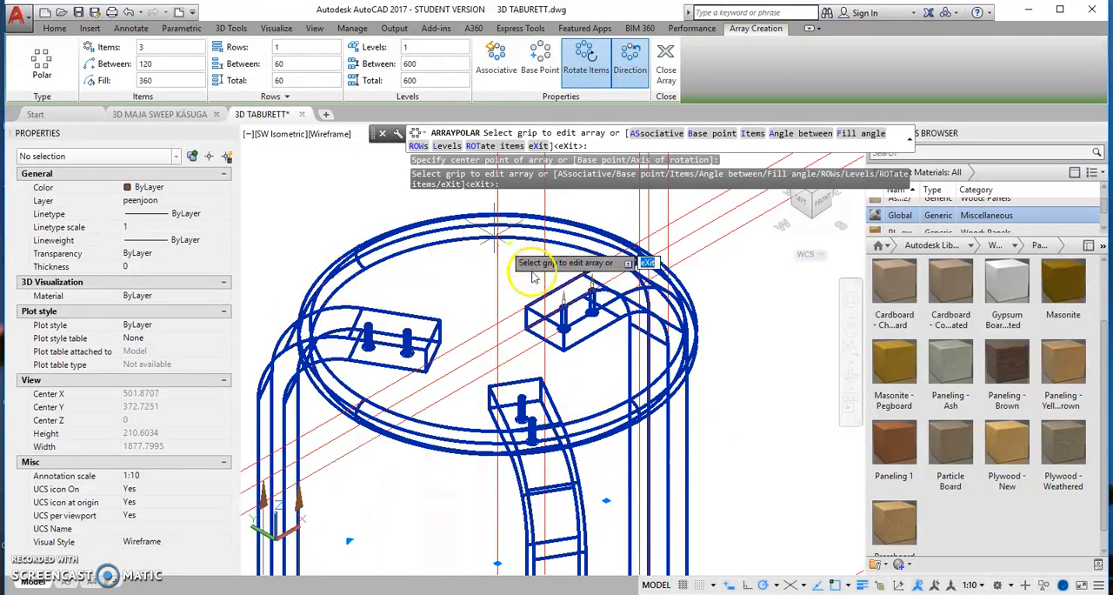
{"action": "left_click", "coordinate": [502, 73]}
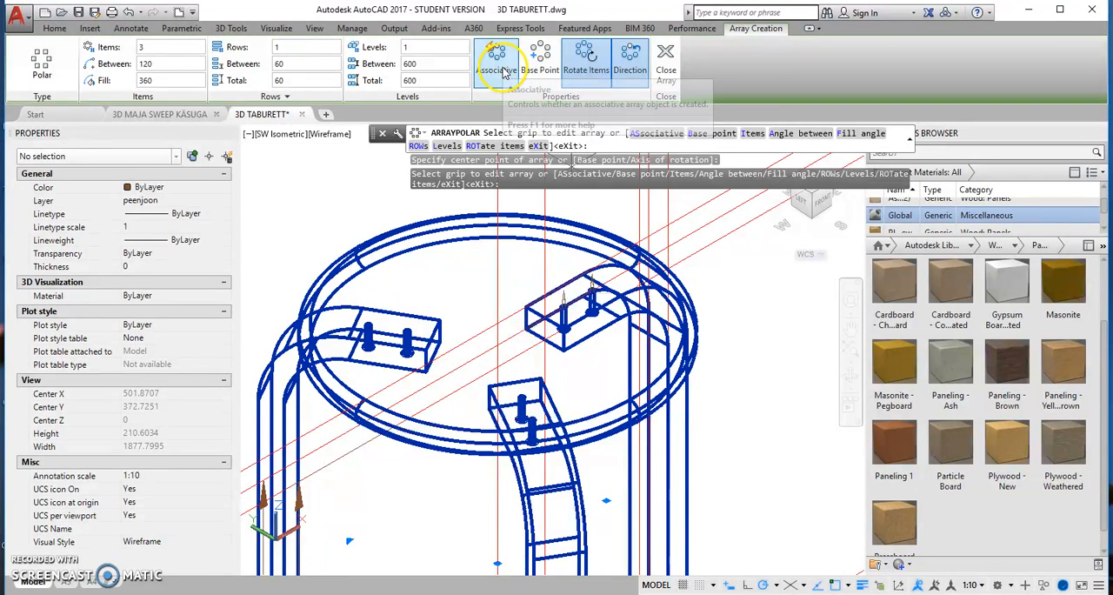
{"action": "left_click", "coordinate": [666, 54]}
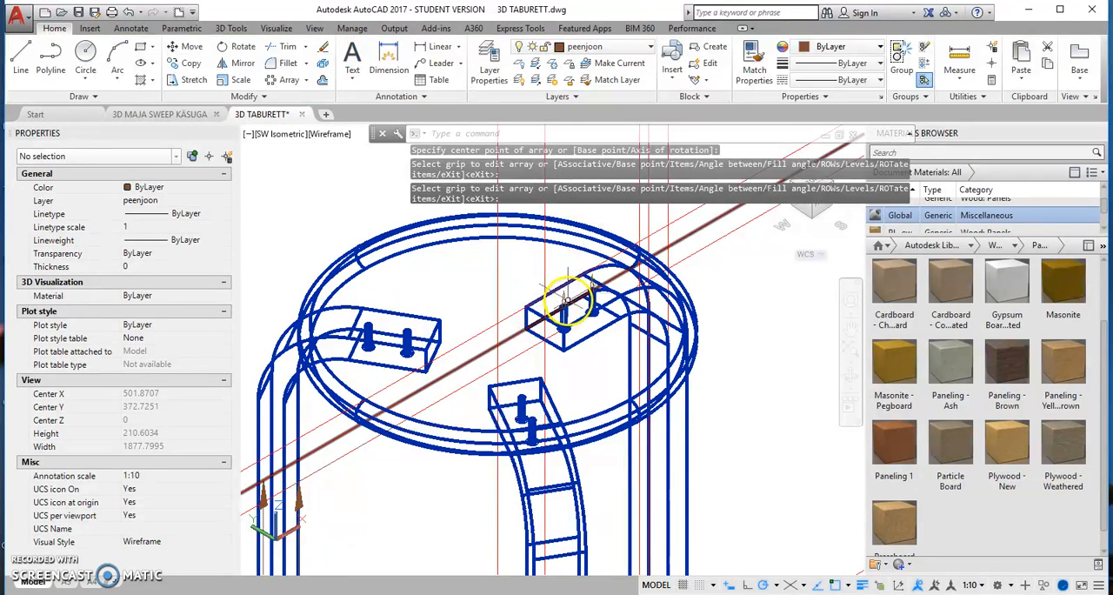
Step: Polar array both screw-tip cones above the original leg around the seat's centre axis with 3 items over 360 degrees
{"action": "left_click", "coordinate": [596, 291]}
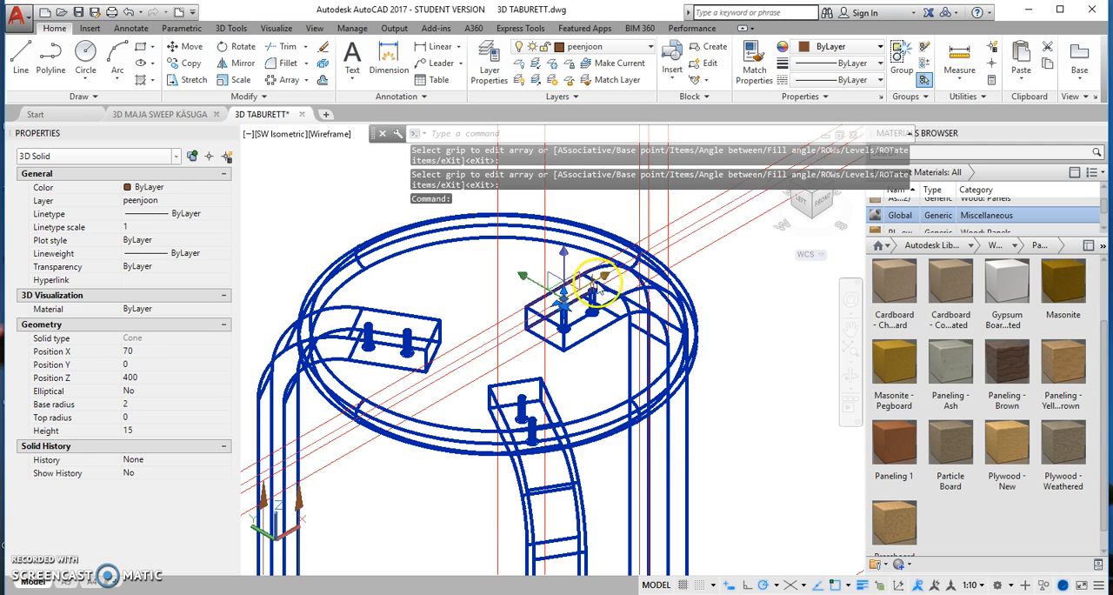
{"action": "scroll", "coordinate": [595, 288], "scroll_direction": "up", "scroll_amount": 3}
{"action": "left_click", "coordinate": [586, 287]}
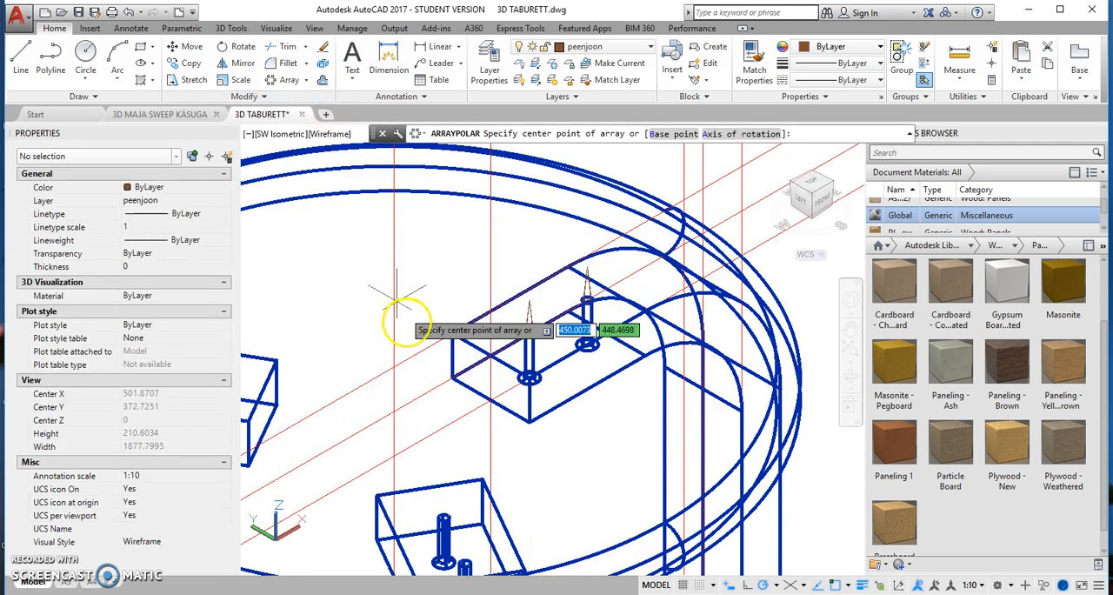
{"action": "left_click", "coordinate": [394, 366]}
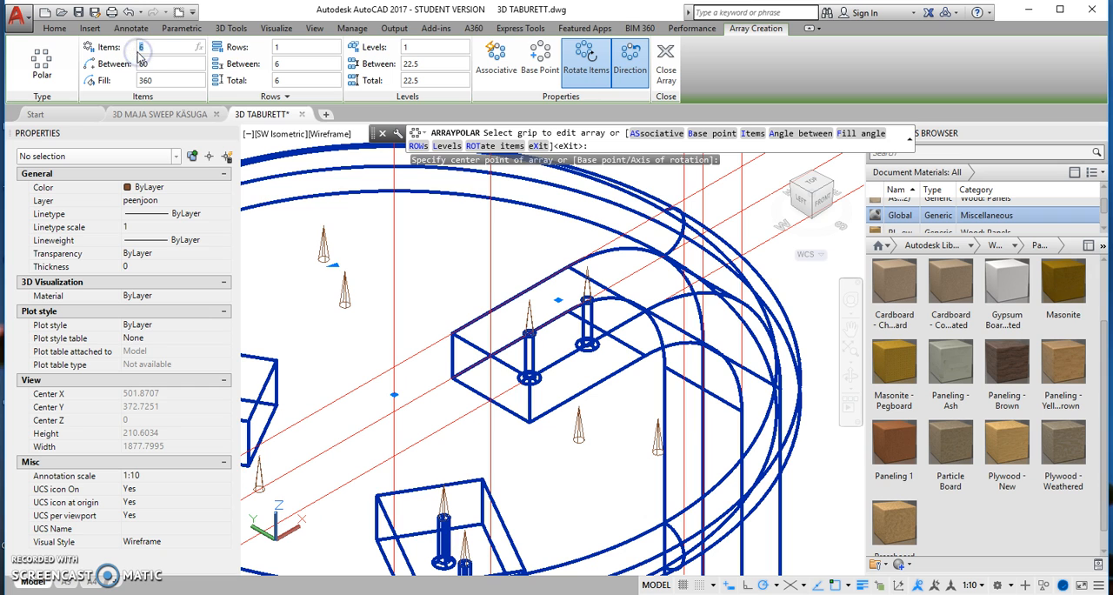
{"action": "left_click", "coordinate": [137, 53]}
{"action": "type", "text": "3"}
{"action": "key", "text": "Return"}
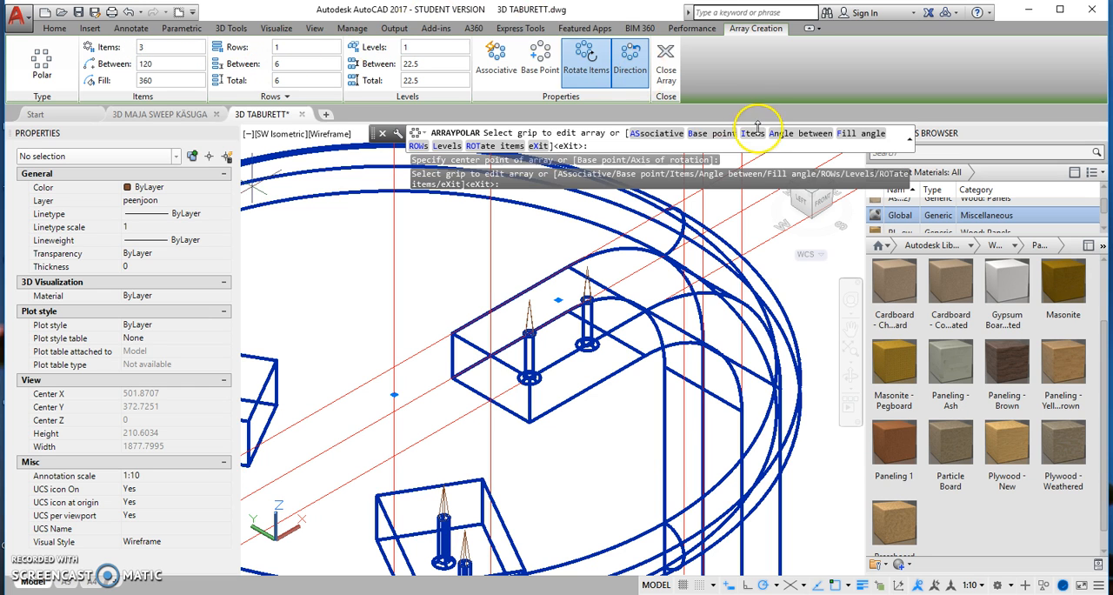
{"action": "left_click", "coordinate": [664, 59]}
Step: Subtract all six cones above the three legs from the round seat to cut the pointed screw holes
{"action": "scroll", "coordinate": [551, 318], "scroll_direction": "down", "scroll_amount": 3}
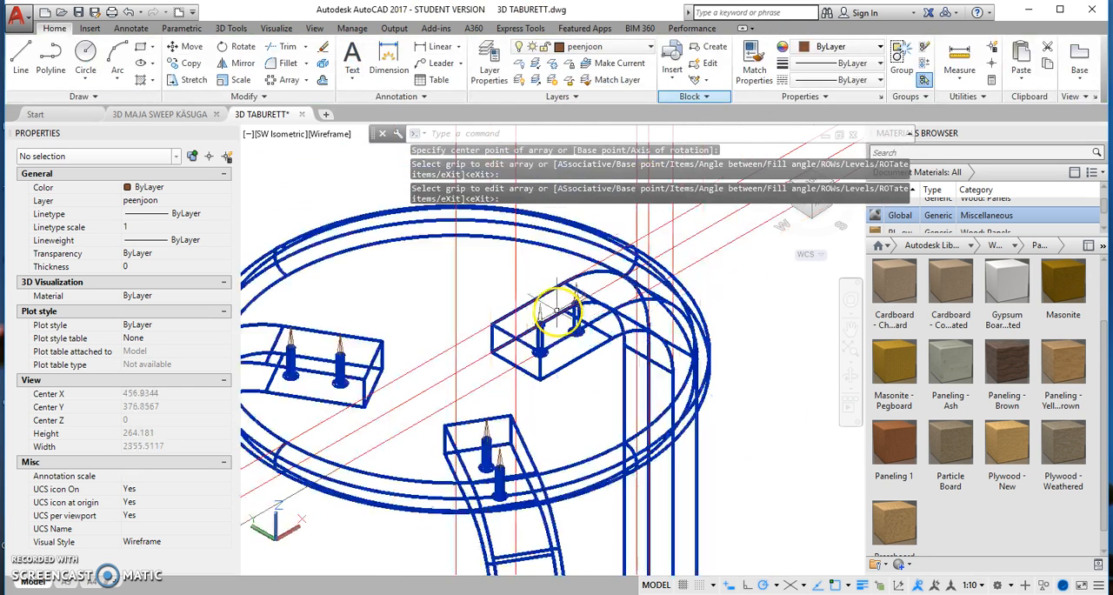
{"action": "middle_click_drag", "start_coordinate": [447, 336], "coordinate": [476, 303]}
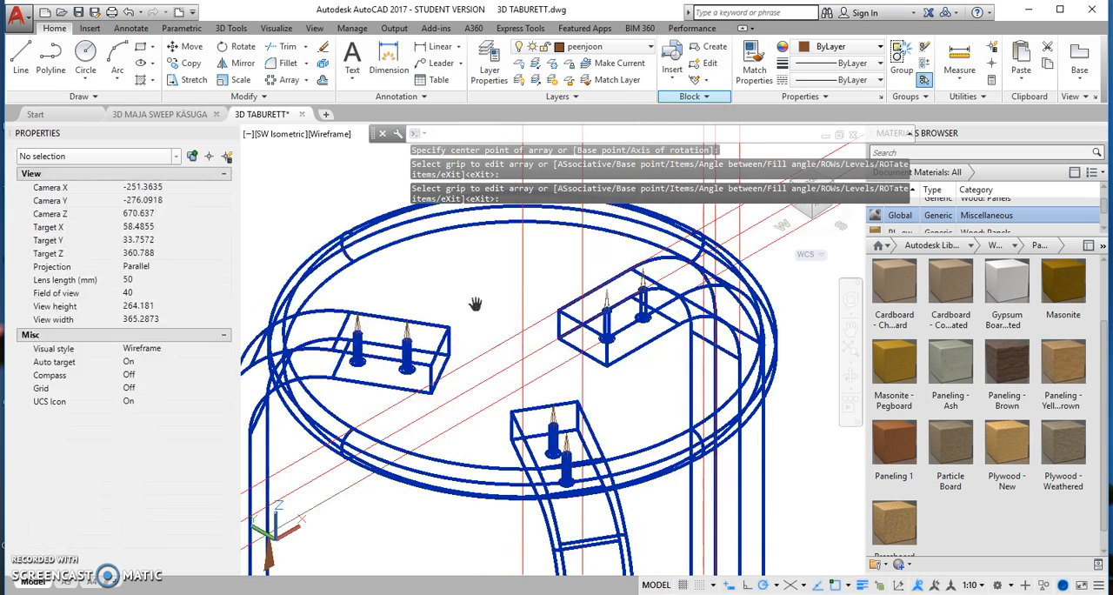
{"action": "left_click", "coordinate": [232, 28]}
{"action": "left_click", "coordinate": [356, 67]}
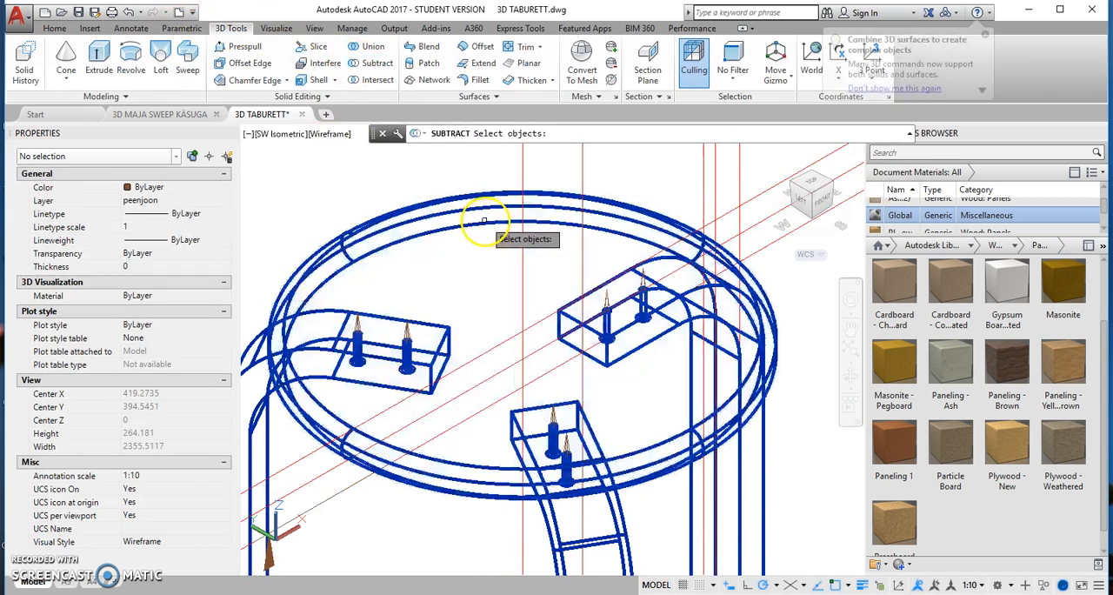
{"action": "left_click", "coordinate": [485, 224]}
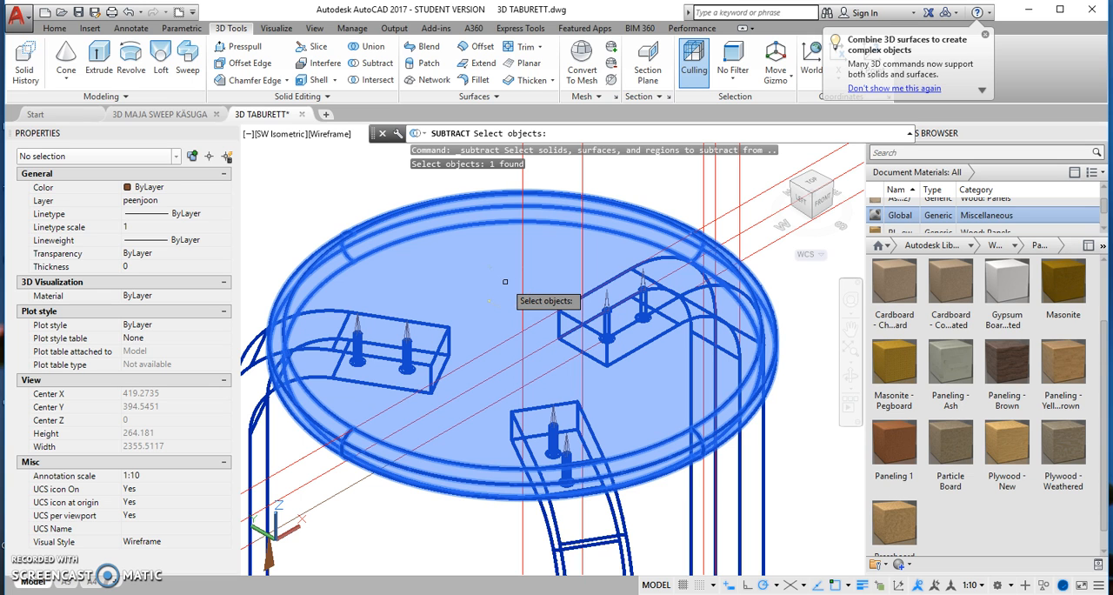
{"action": "key", "text": "Return"}
{"action": "left_click", "coordinate": [367, 331]}
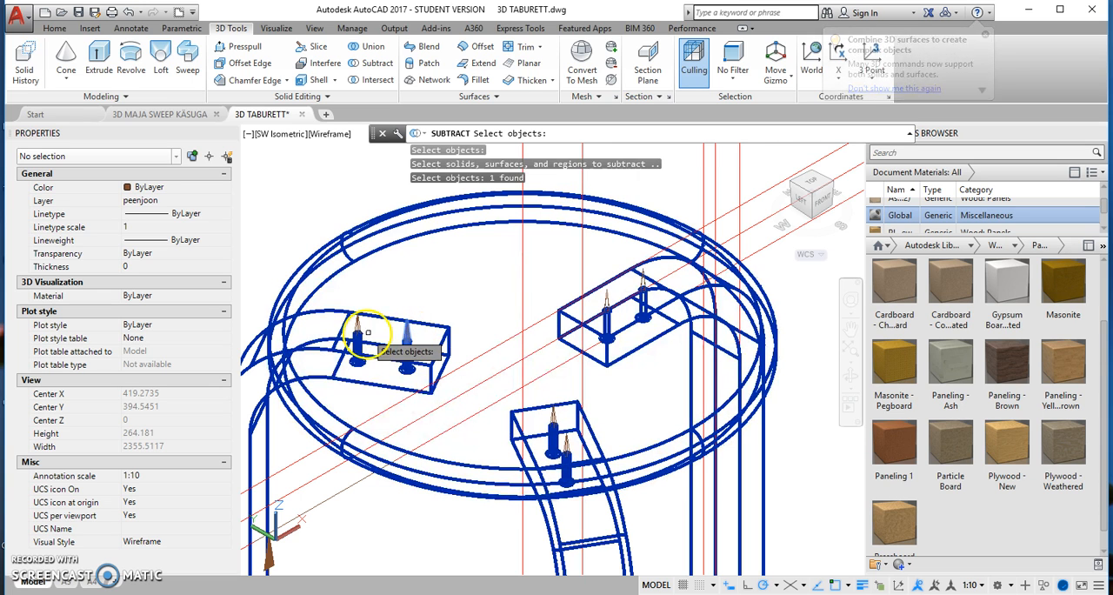
{"action": "left_click", "coordinate": [361, 327]}
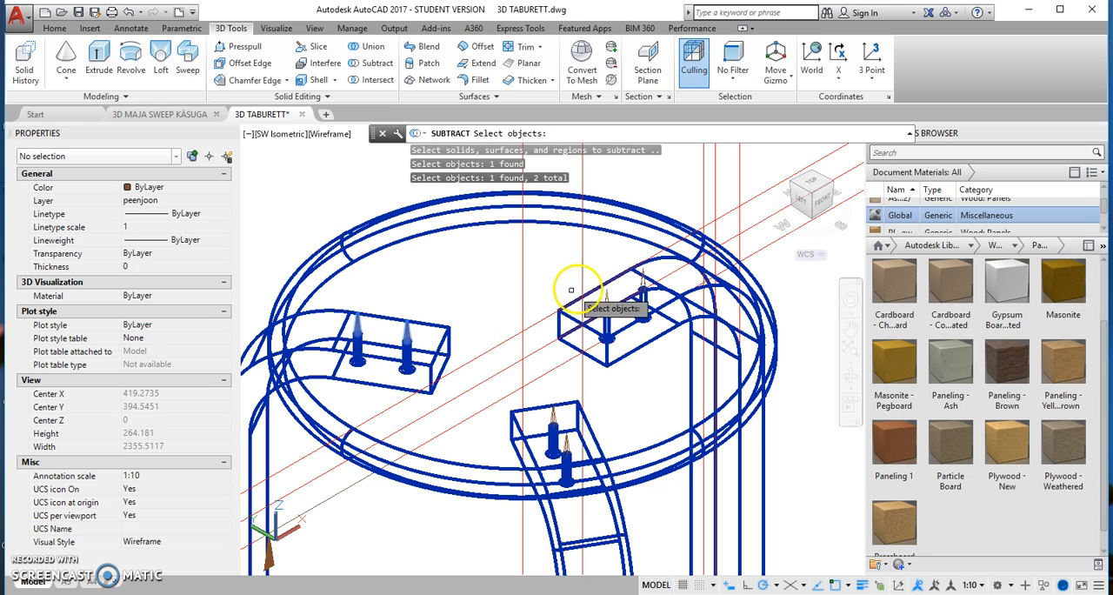
{"action": "left_click", "coordinate": [606, 300]}
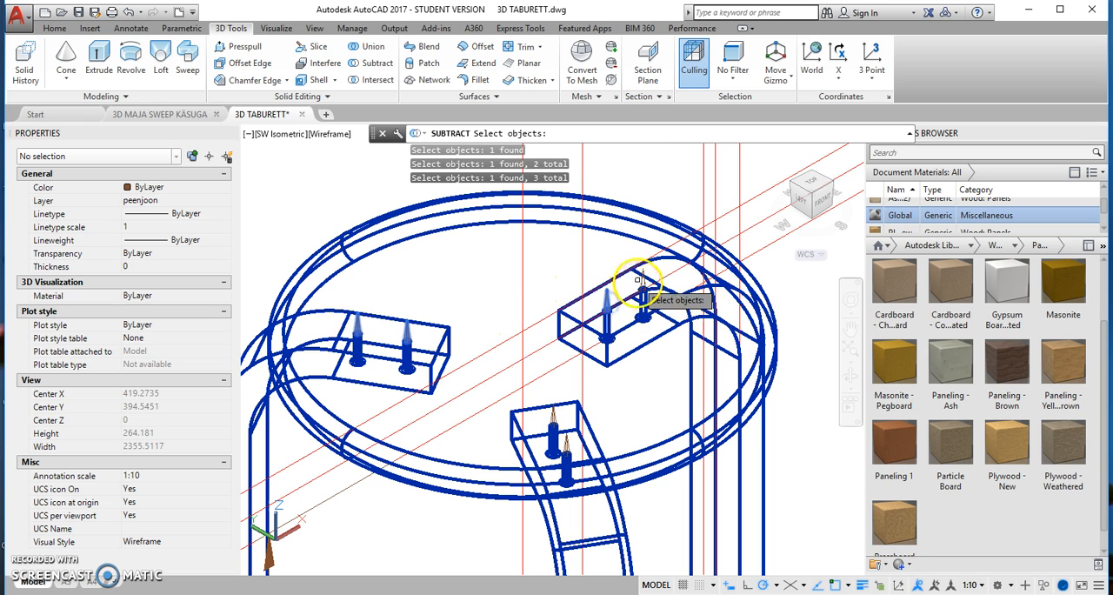
{"action": "left_click", "coordinate": [642, 280]}
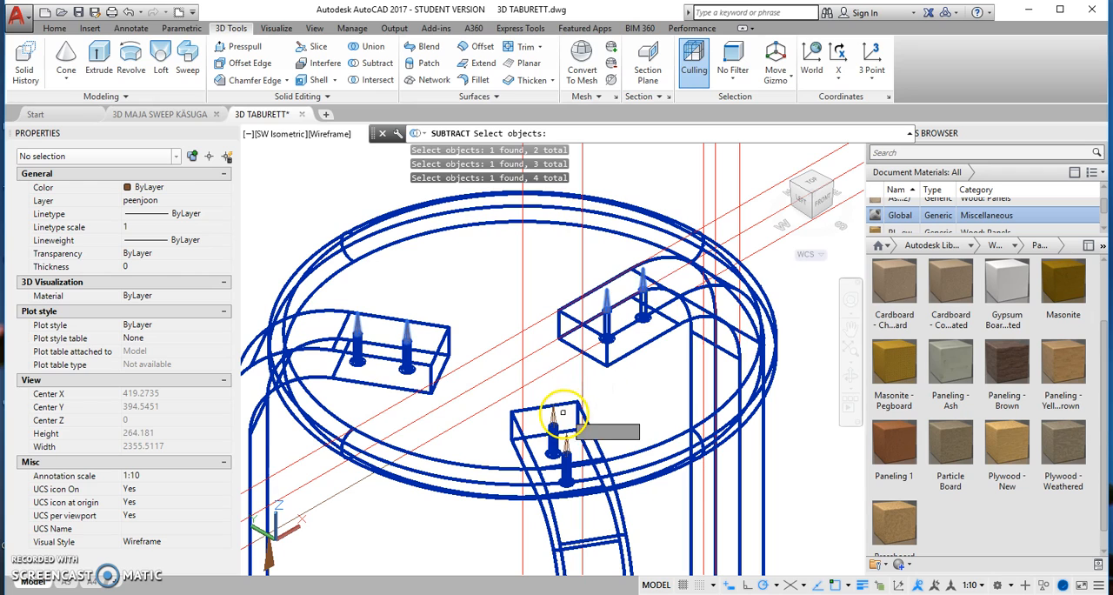
{"action": "left_click", "coordinate": [566, 447]}
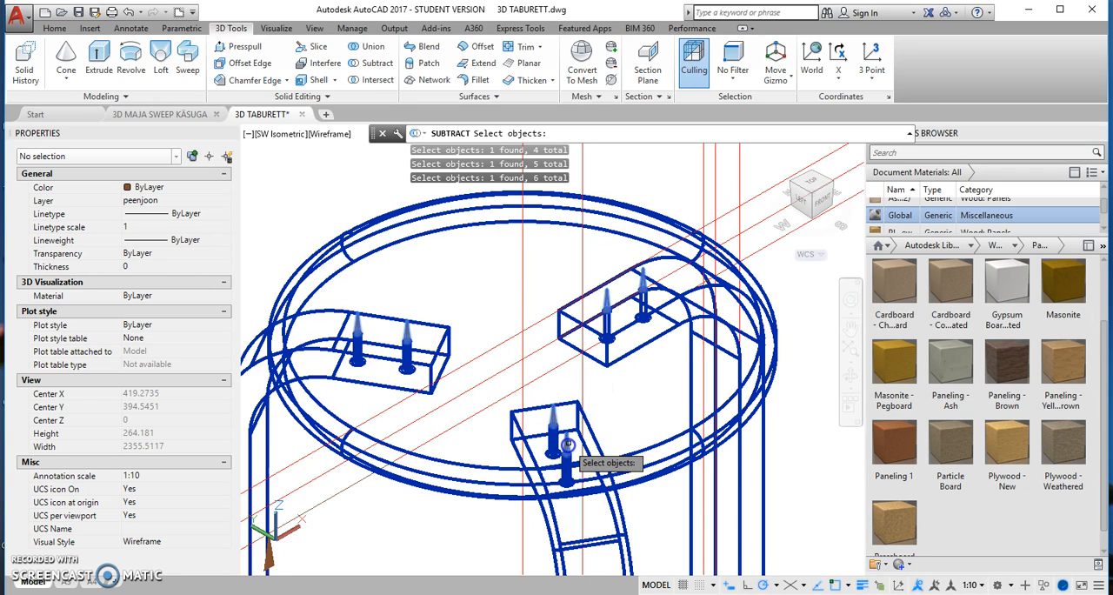
{"action": "left_click", "coordinate": [593, 441]}
{"action": "key", "text": "Return"}
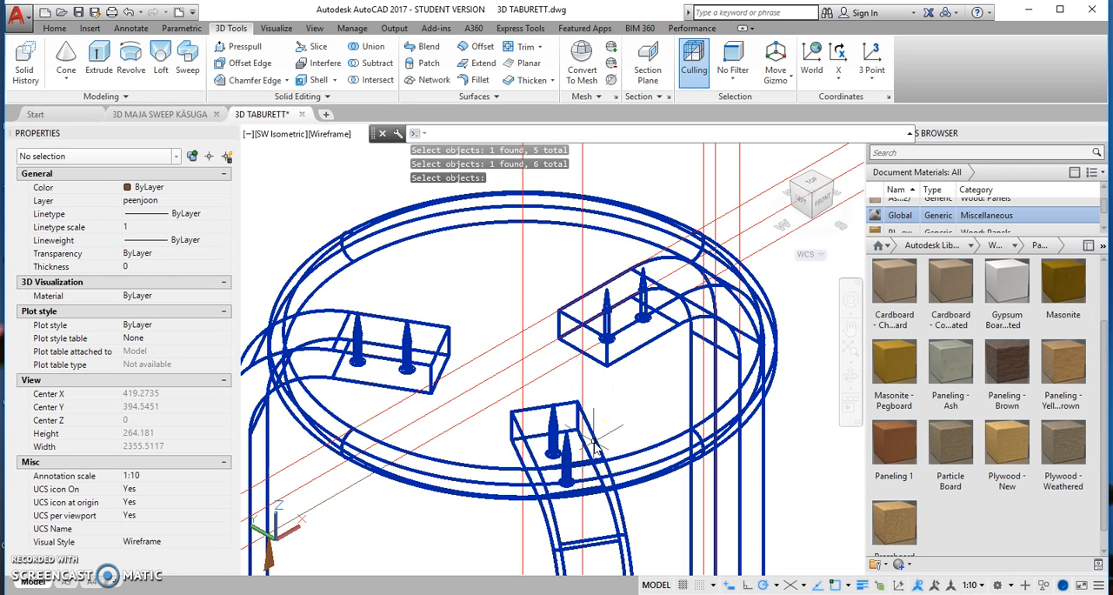
Step: Open the A4 layout and examine the screw holes in the front, side, top and isometric views
{"action": "left_click", "coordinate": [89, 584]}
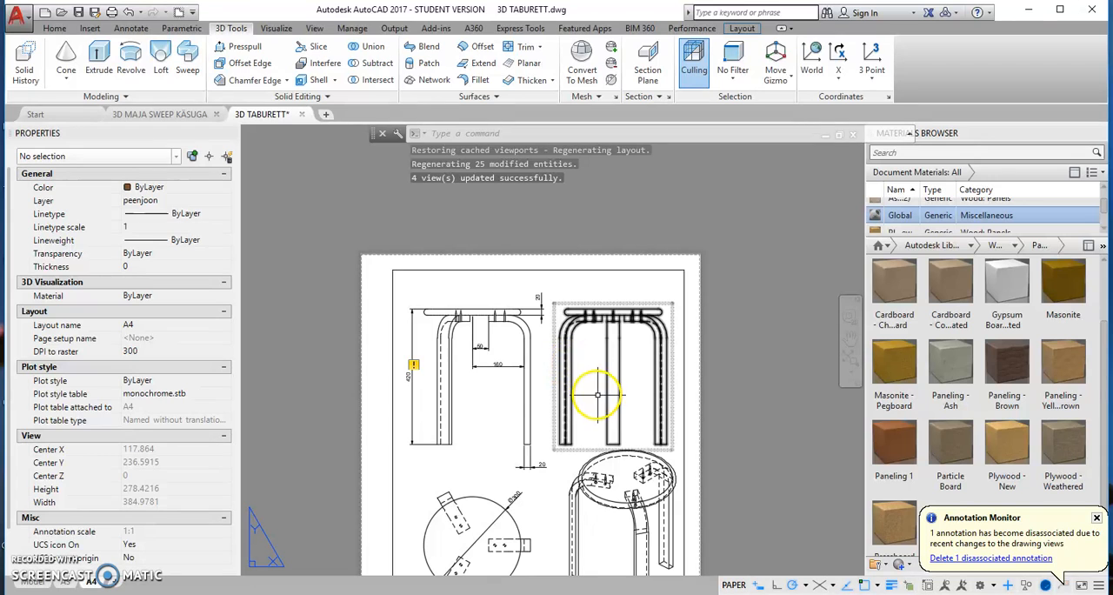
{"action": "scroll", "coordinate": [479, 315], "scroll_direction": "up", "scroll_amount": 5}
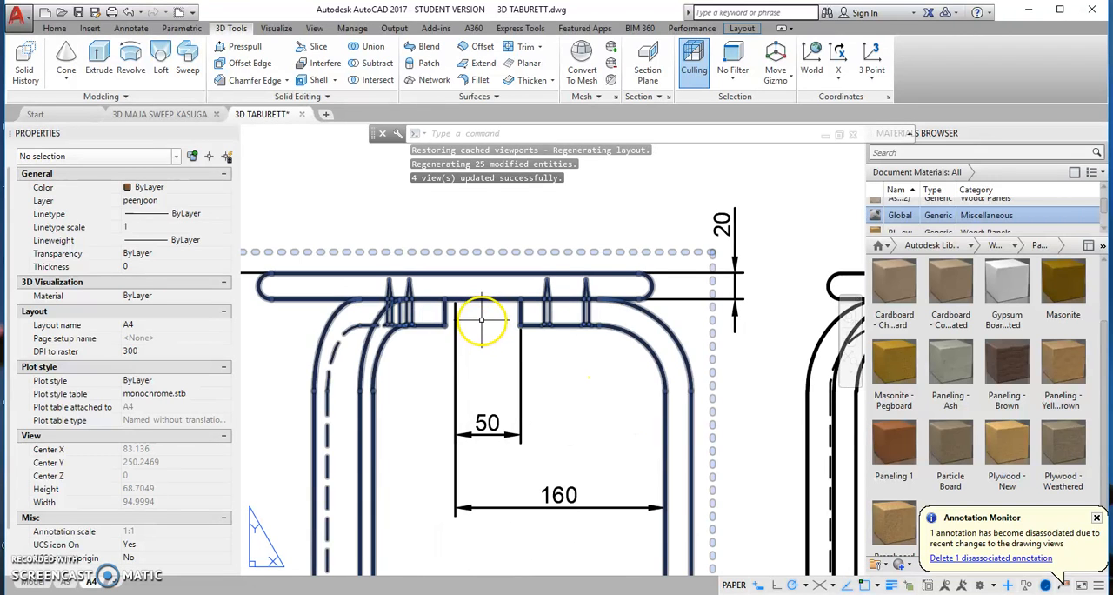
{"action": "scroll", "coordinate": [567, 333], "scroll_direction": "down", "scroll_amount": 5}
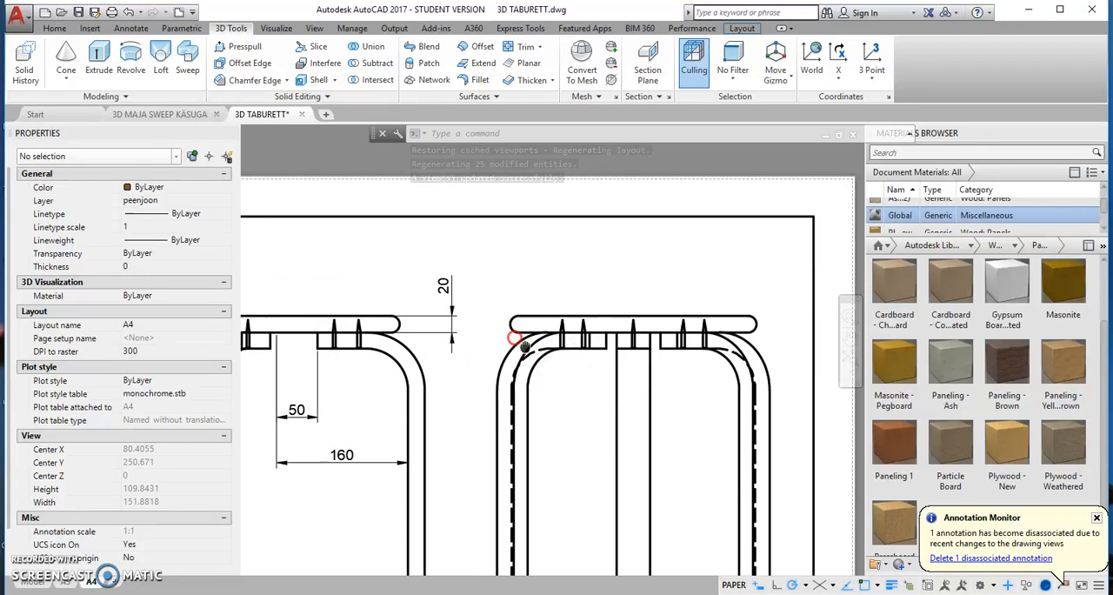
{"action": "scroll", "coordinate": [478, 335], "scroll_direction": "down", "scroll_amount": 3}
{"action": "scroll", "coordinate": [514, 443], "scroll_direction": "up", "scroll_amount": 8}
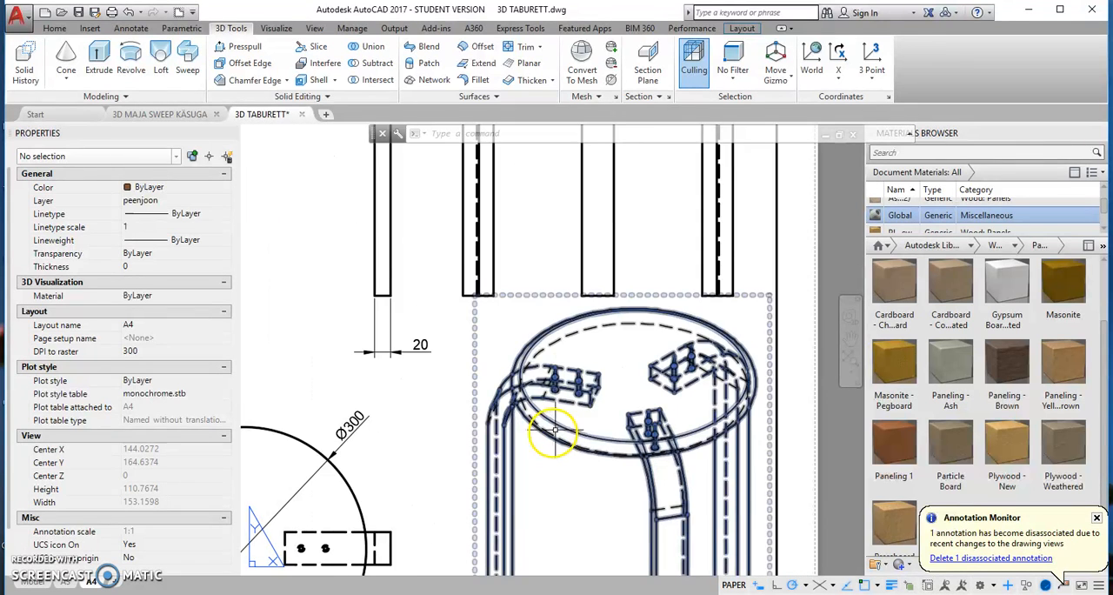
{"action": "scroll", "coordinate": [613, 418], "scroll_direction": "down", "scroll_amount": 2}
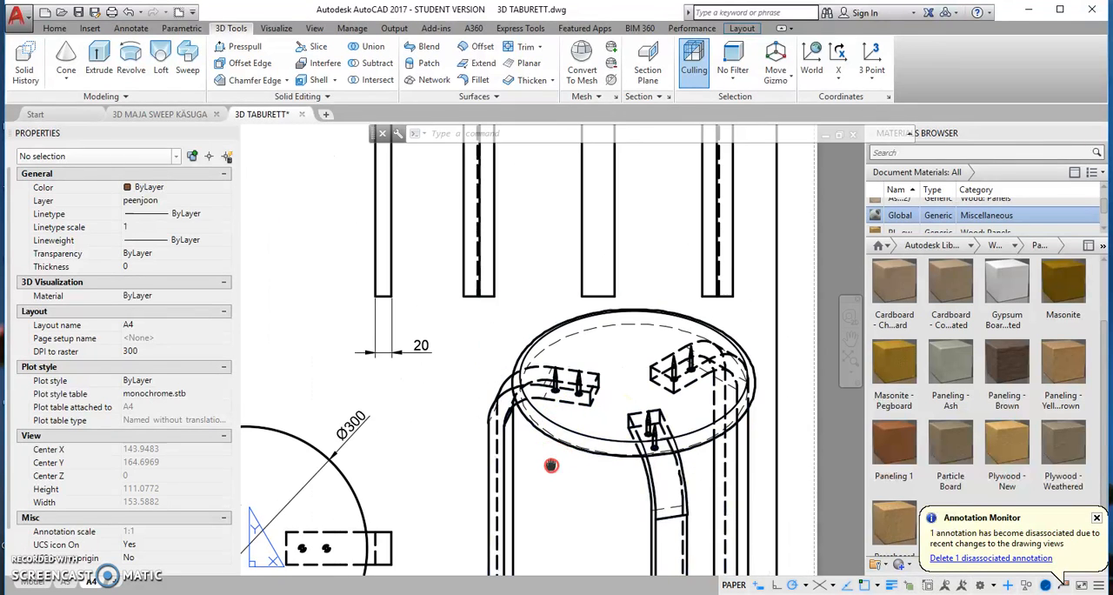
{"action": "scroll", "coordinate": [529, 377], "scroll_direction": "down", "scroll_amount": 2}
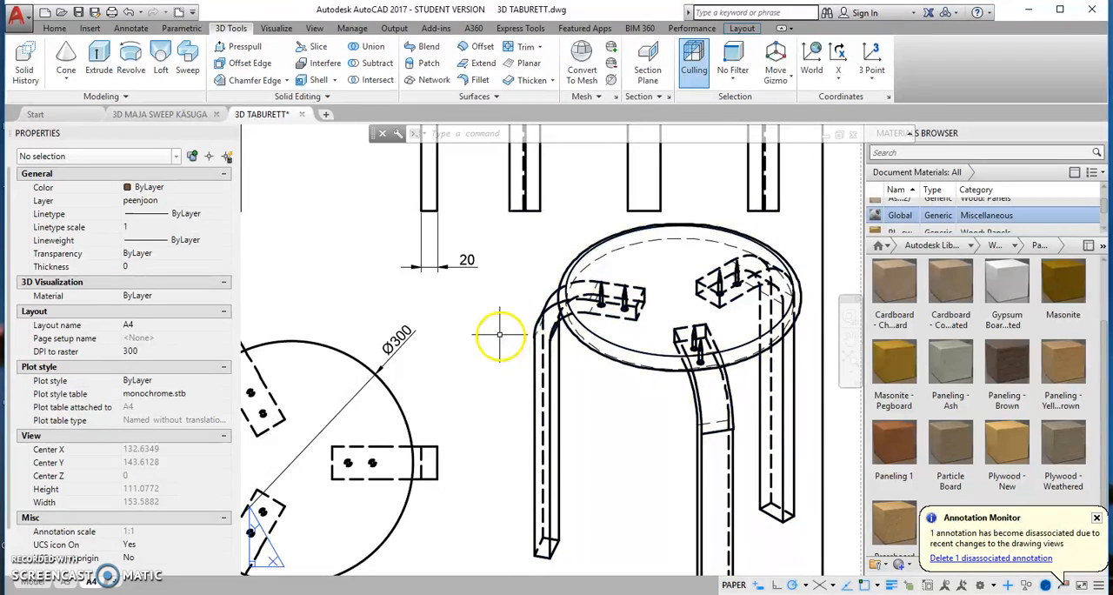